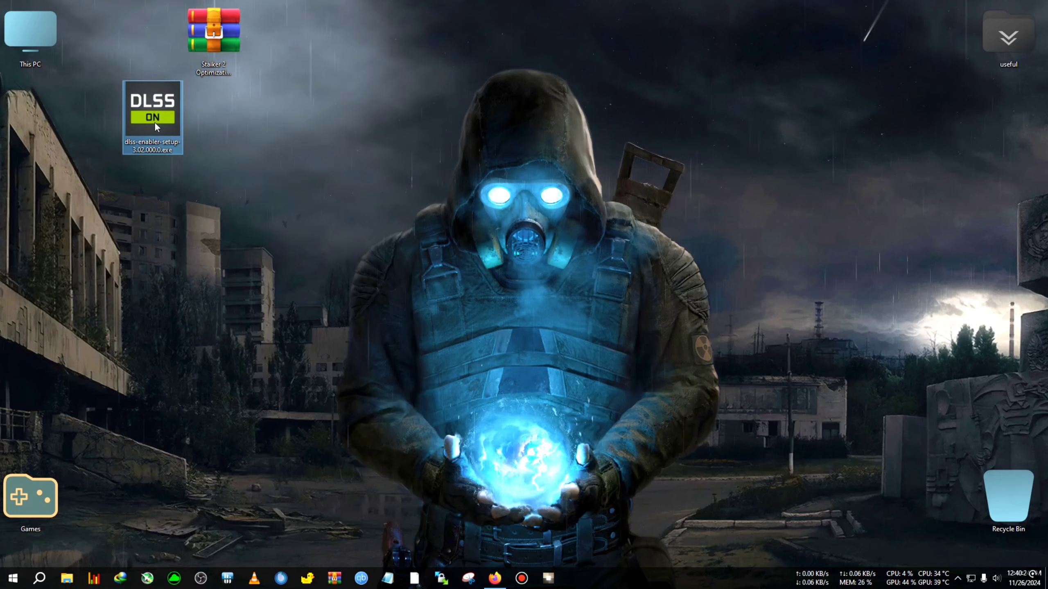
# Extract the Stalker 2 Optimization Essentials archive onto the desktop and open the extracted folder.
pyautogui.moveTo(156, 126); pyautogui.dragTo(157, 59)
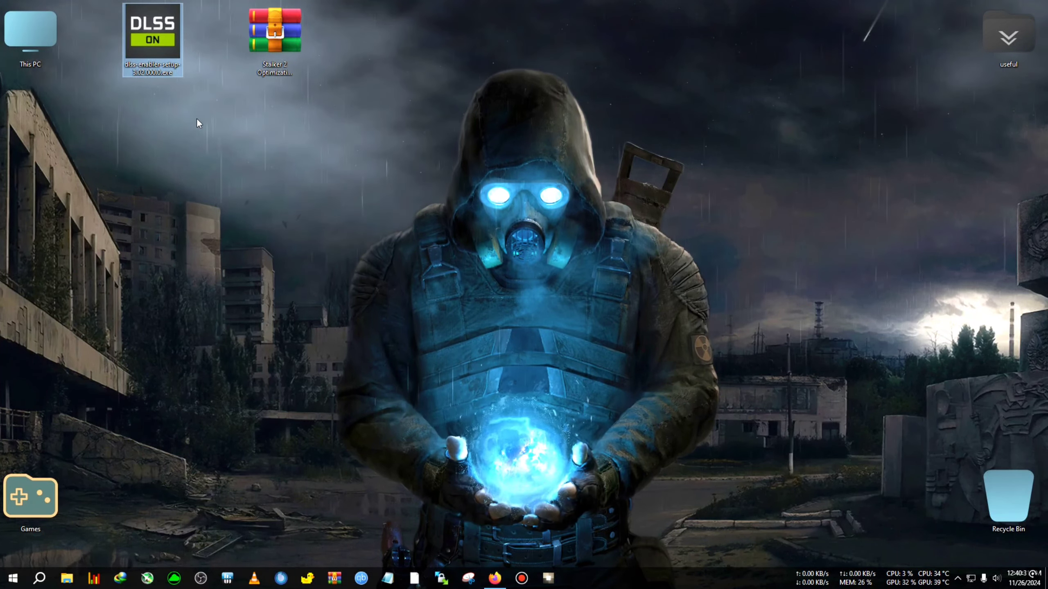
pyautogui.click(274, 38)
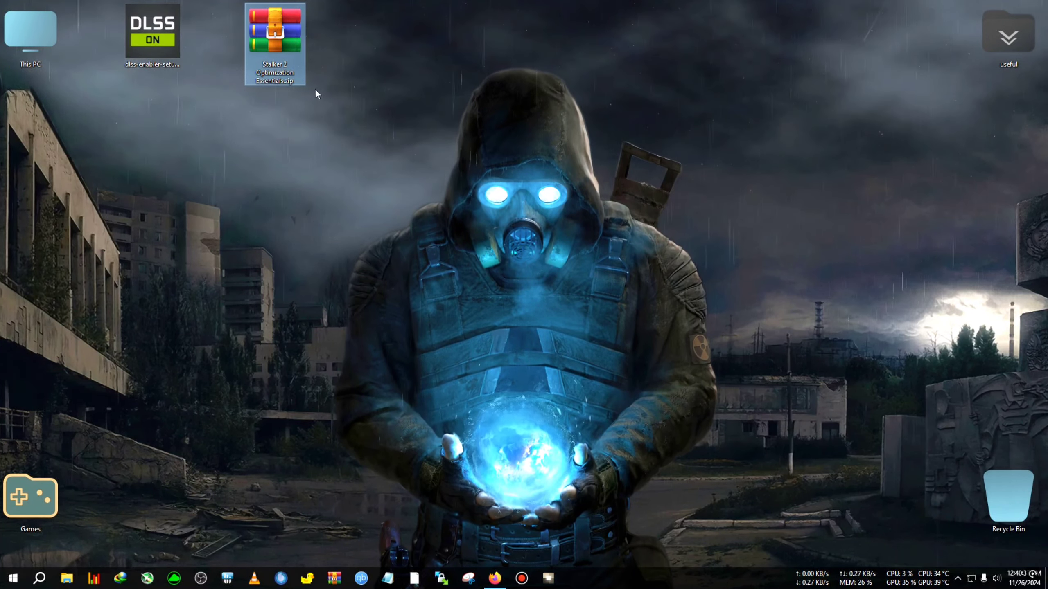
pyautogui.rightClick(292, 51)
pyautogui.click(332, 131)
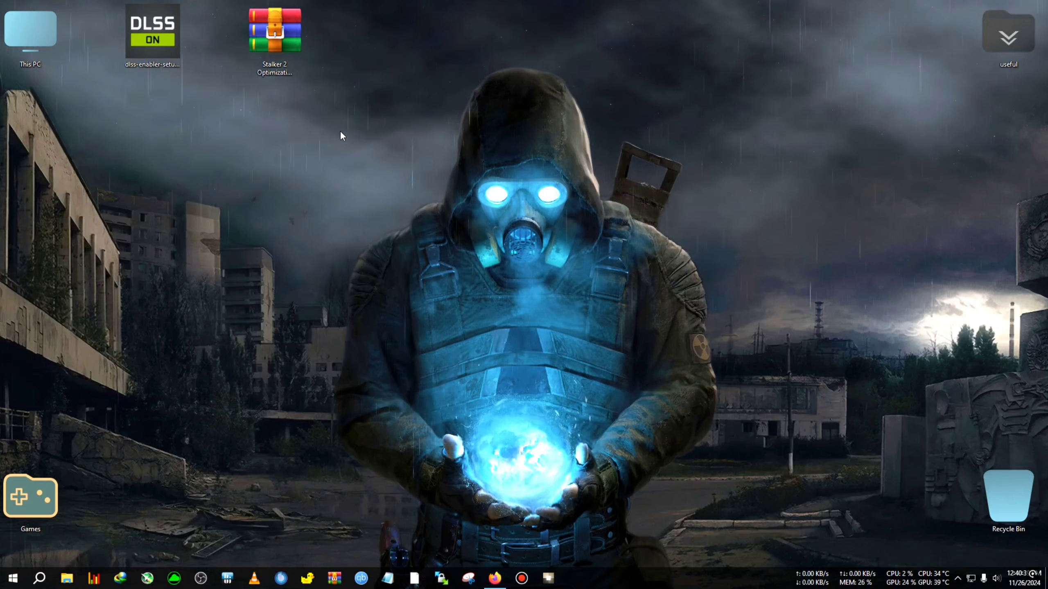
pyautogui.doubleClick(49, 140)
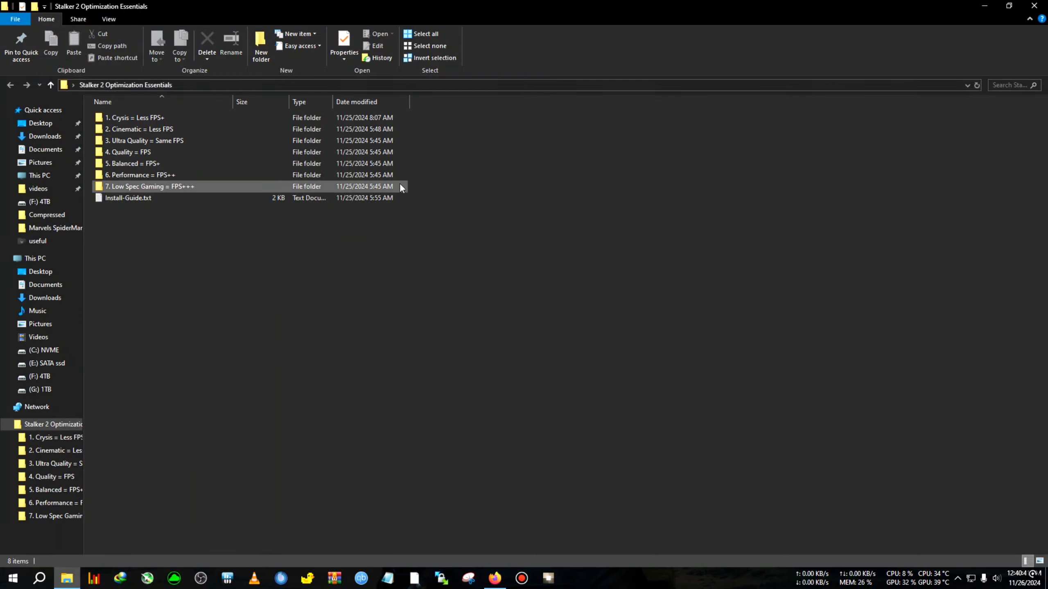
# Reduce and reposition the extracted folder's window so the desktop icons stay uncovered, and open the "5. Balanced = FPS+" preset folder.
pyautogui.press('super+Down')
pyautogui.moveTo(608, 357); pyautogui.dragTo(496, 218)
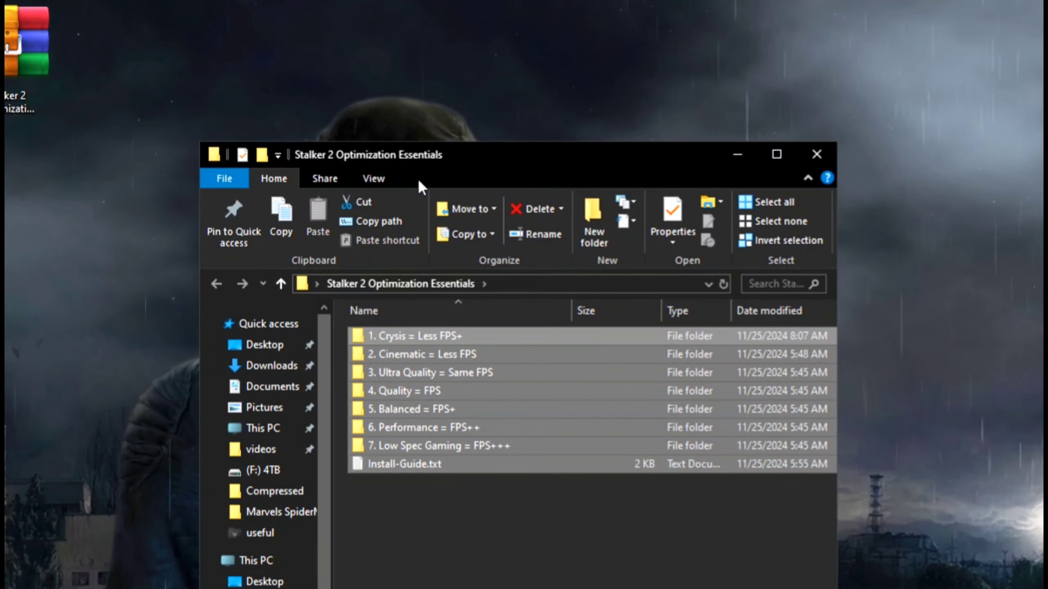
pyautogui.moveTo(415, 158); pyautogui.dragTo(653, 238)
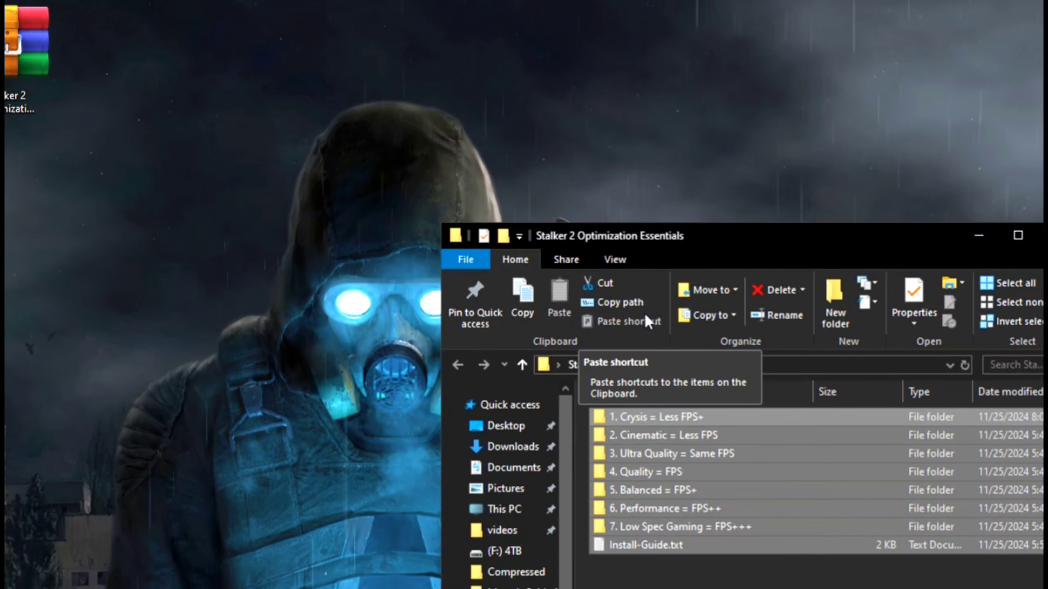
pyautogui.moveTo(635, 235); pyautogui.dragTo(664, 188)
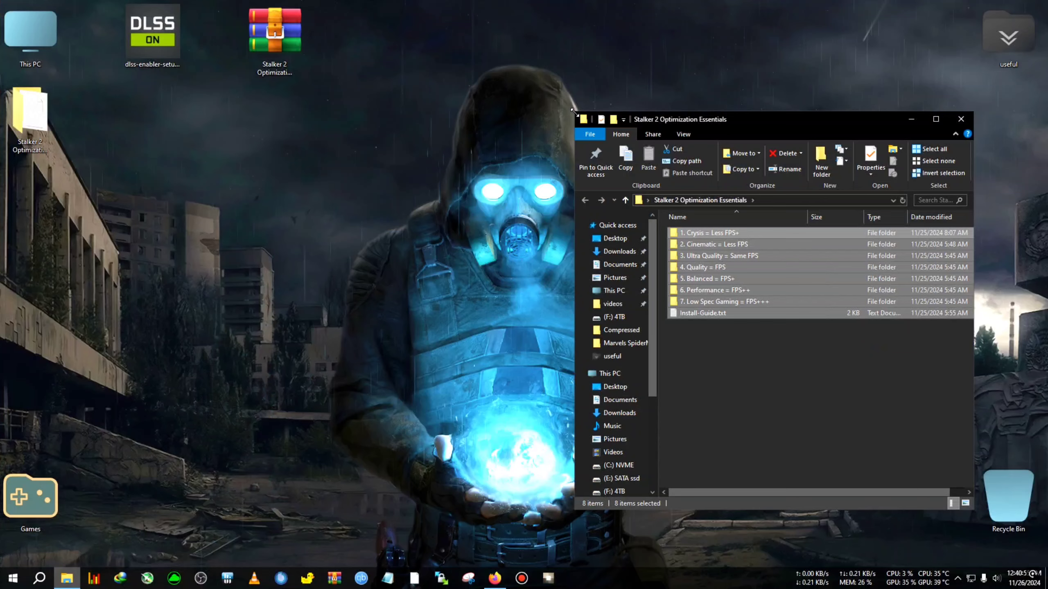
pyautogui.moveTo(573, 110); pyautogui.dragTo(572, 165)
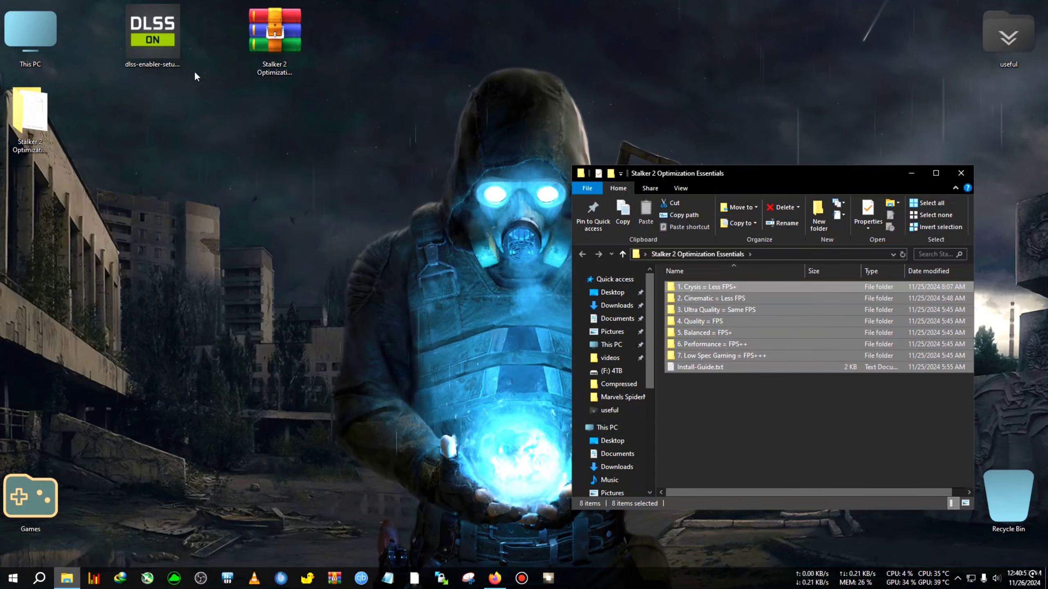
pyautogui.click(169, 72)
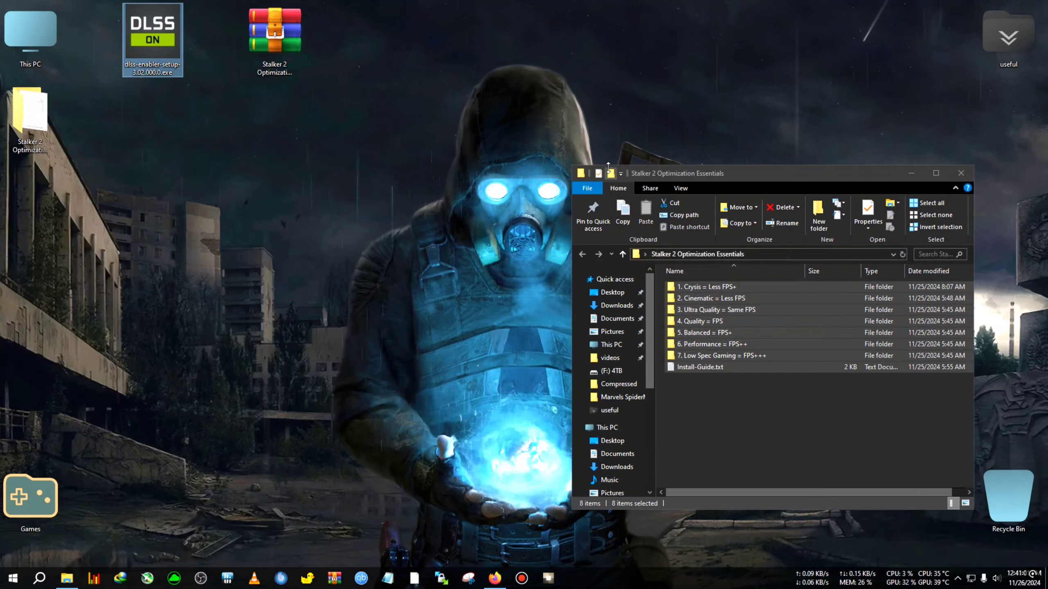
pyautogui.moveTo(722, 174); pyautogui.dragTo(762, 120)
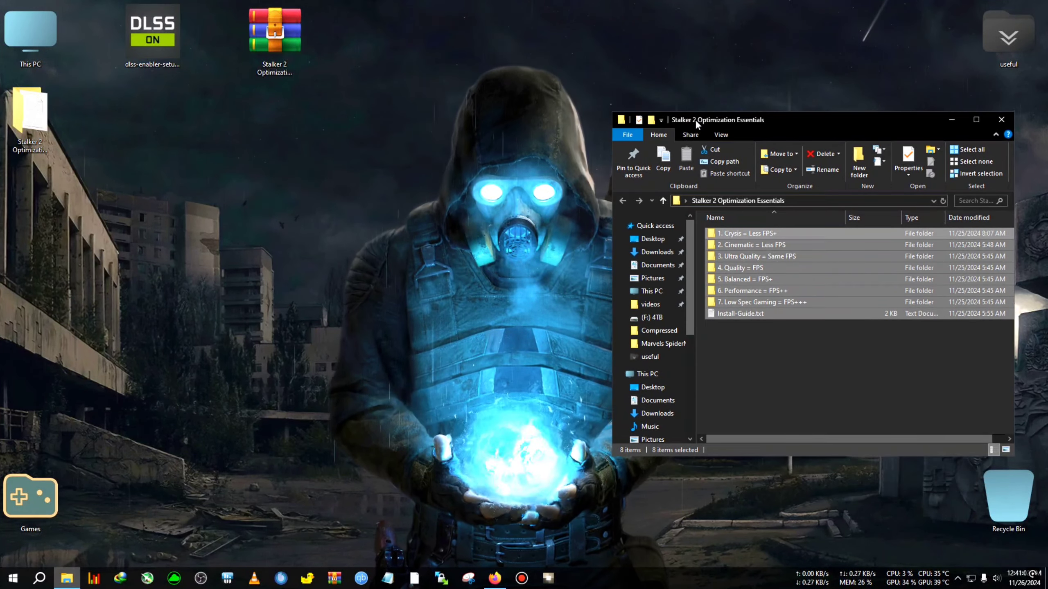
pyautogui.click(805, 349)
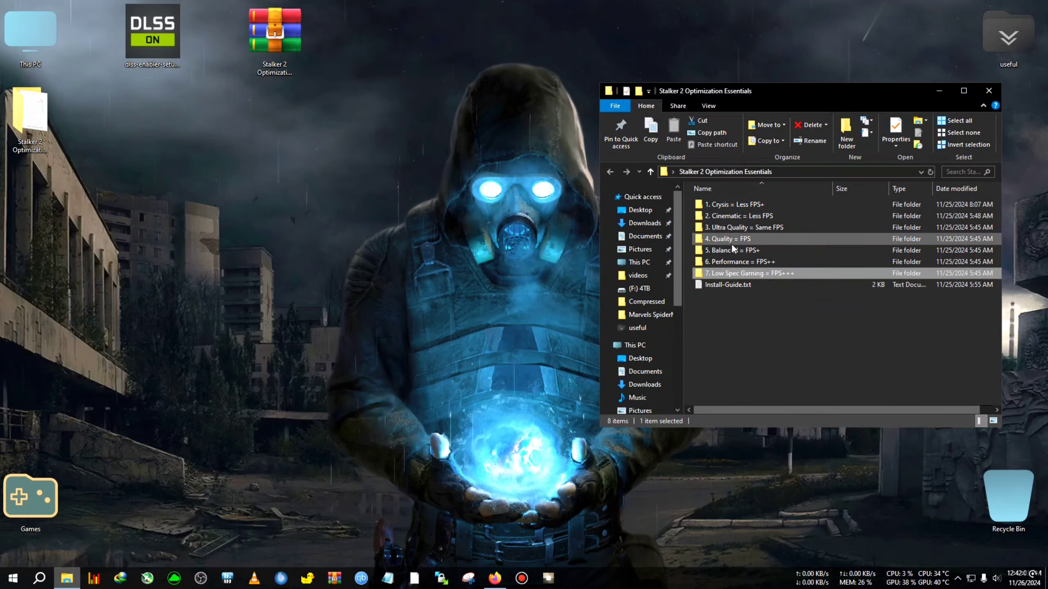
pyautogui.doubleClick(738, 250)
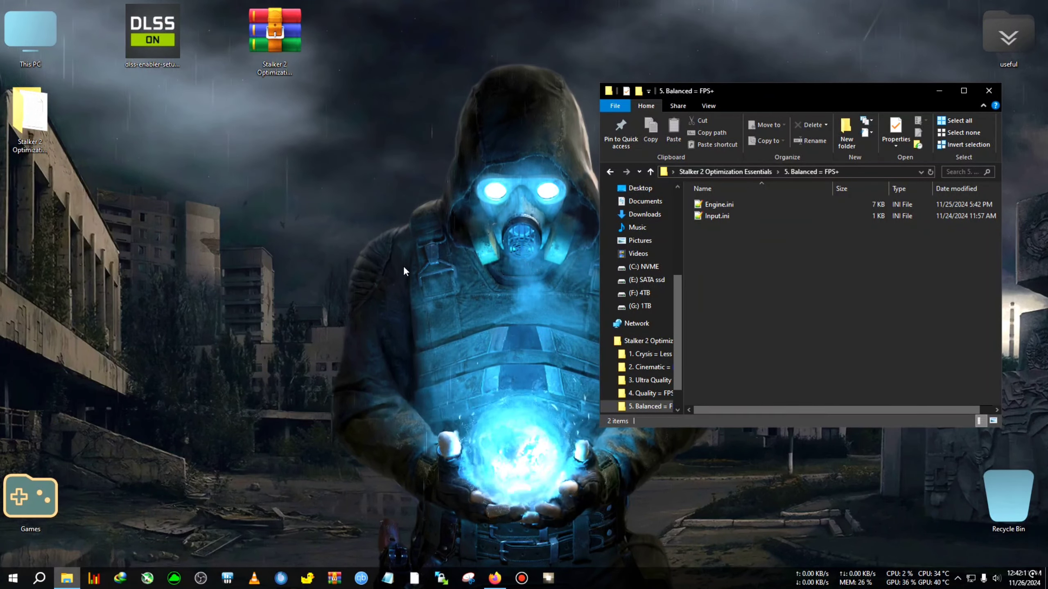
# Open the Roaming application data folder by running %appdata%.
pyautogui.click(289, 428)
pyautogui.press('d')
pyautogui.press('super+r')
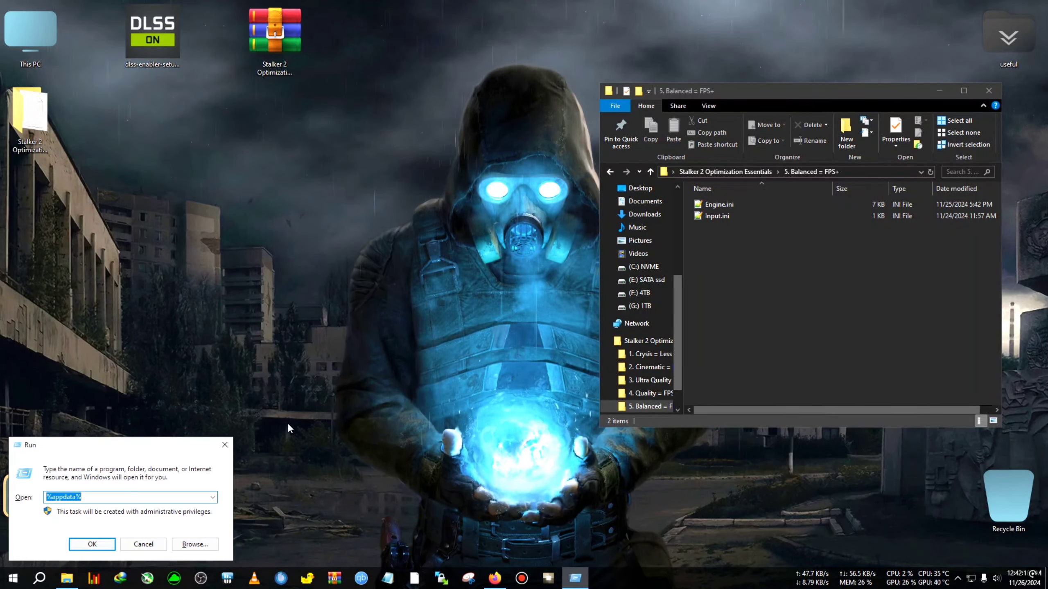
pyautogui.click(101, 498)
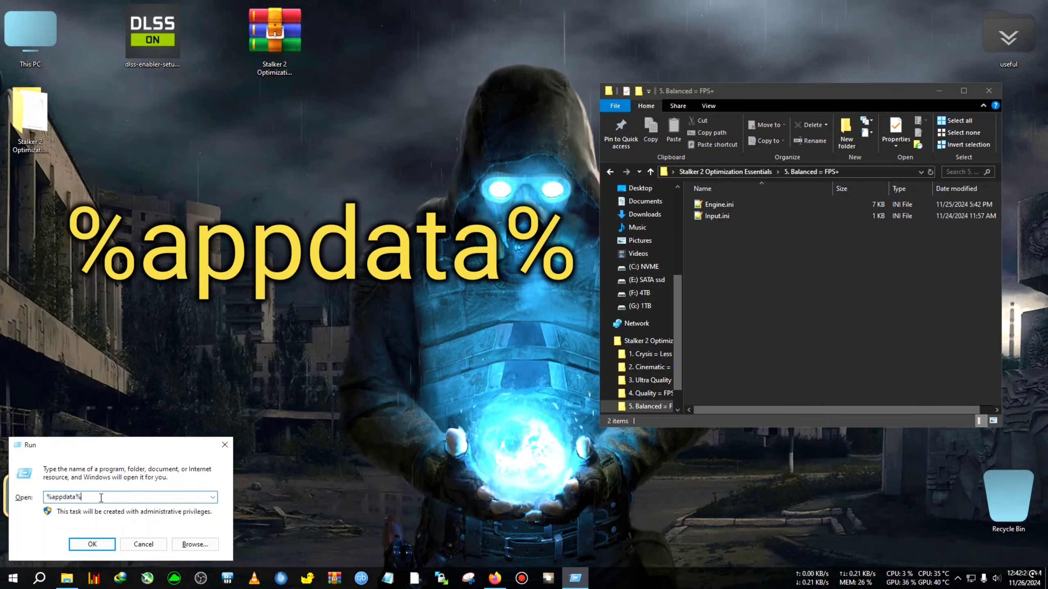
pyautogui.moveTo(115, 498); pyautogui.dragTo(43, 499)
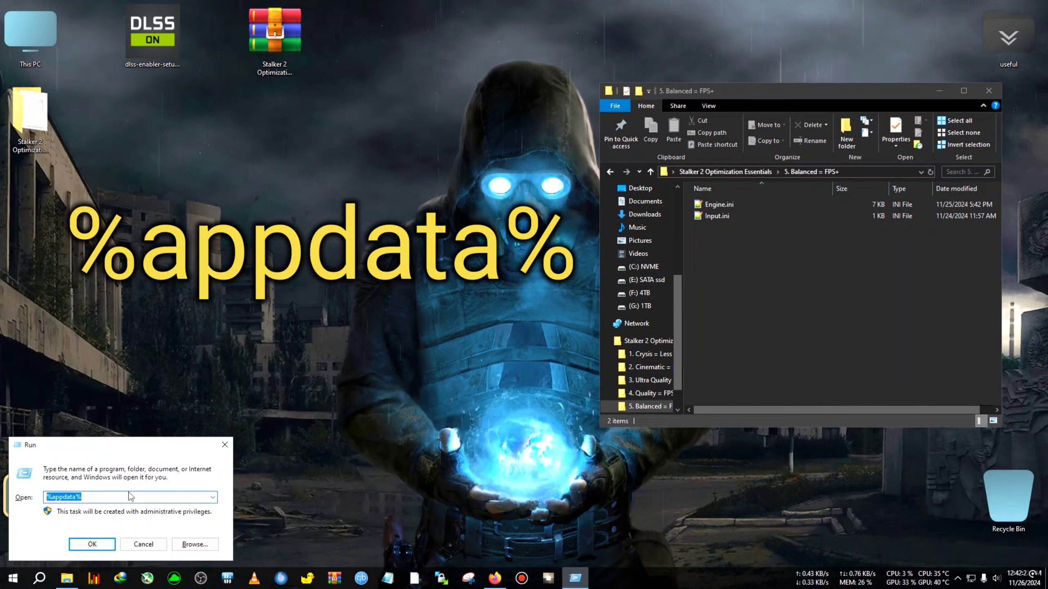
pyautogui.press('Return')
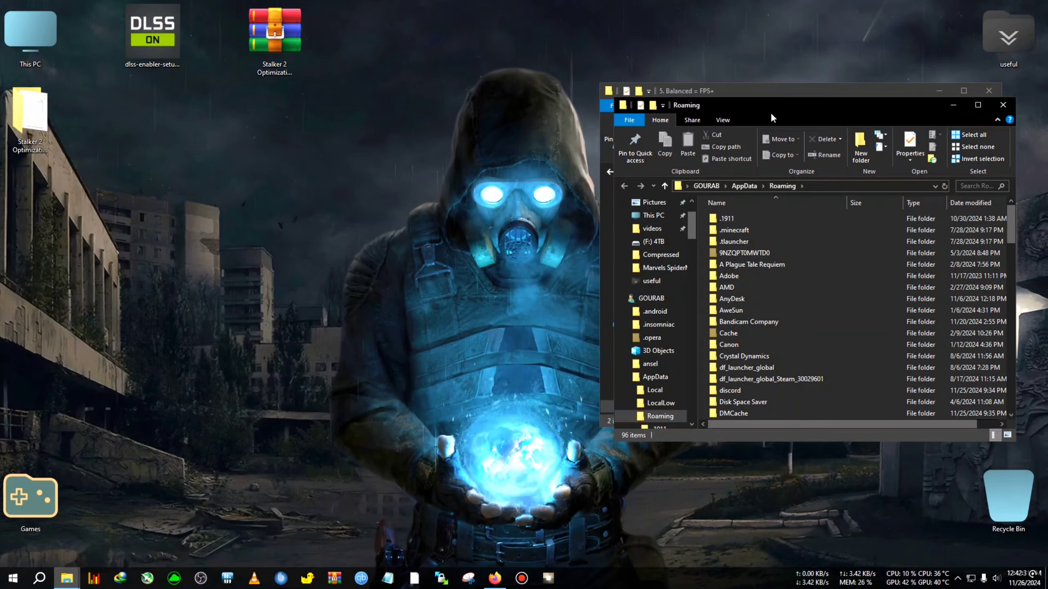
# Place the Roaming folder window beside the Balanced preset window and enlarge it.
pyautogui.moveTo(772, 118); pyautogui.dragTo(318, 102)
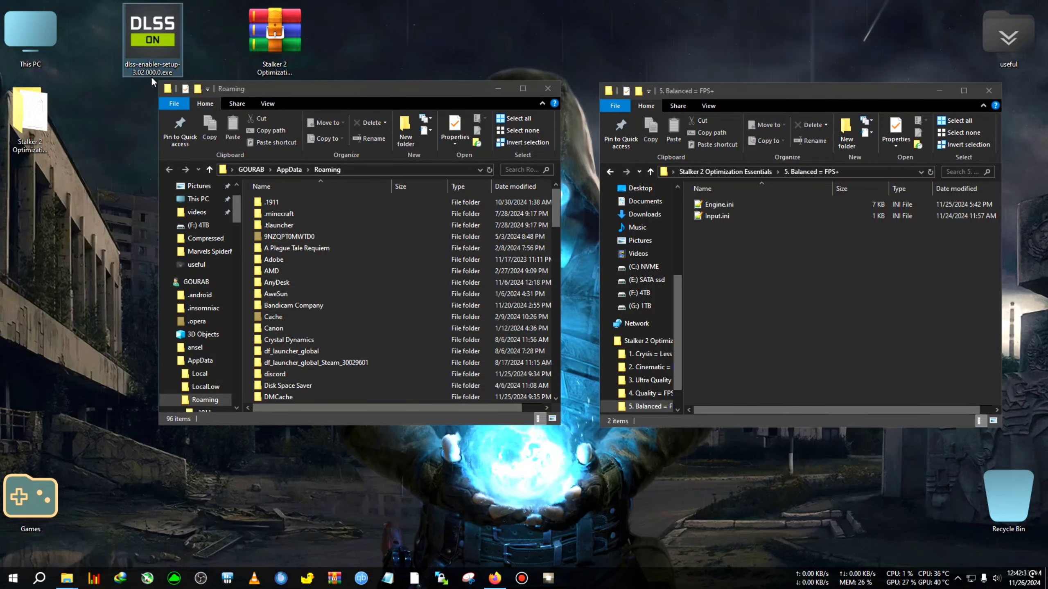
pyautogui.moveTo(153, 81); pyautogui.dragTo(2, 40)
pyautogui.moveTo(182, 47); pyautogui.dragTo(336, 49)
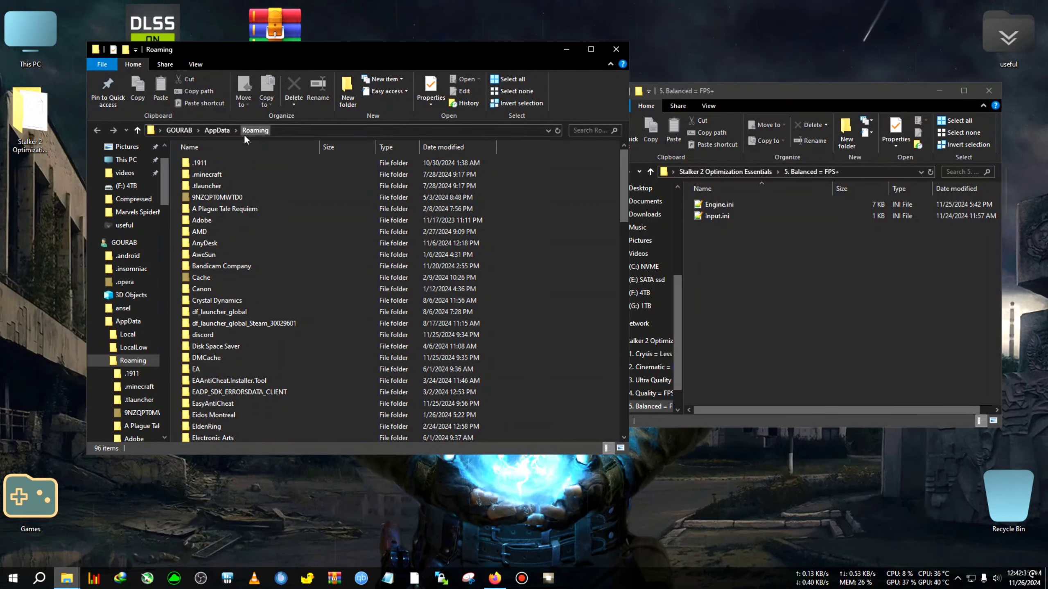
# Go up to AppData, enter Local, and find and open the Stalker2 folder.
pyautogui.click(217, 130)
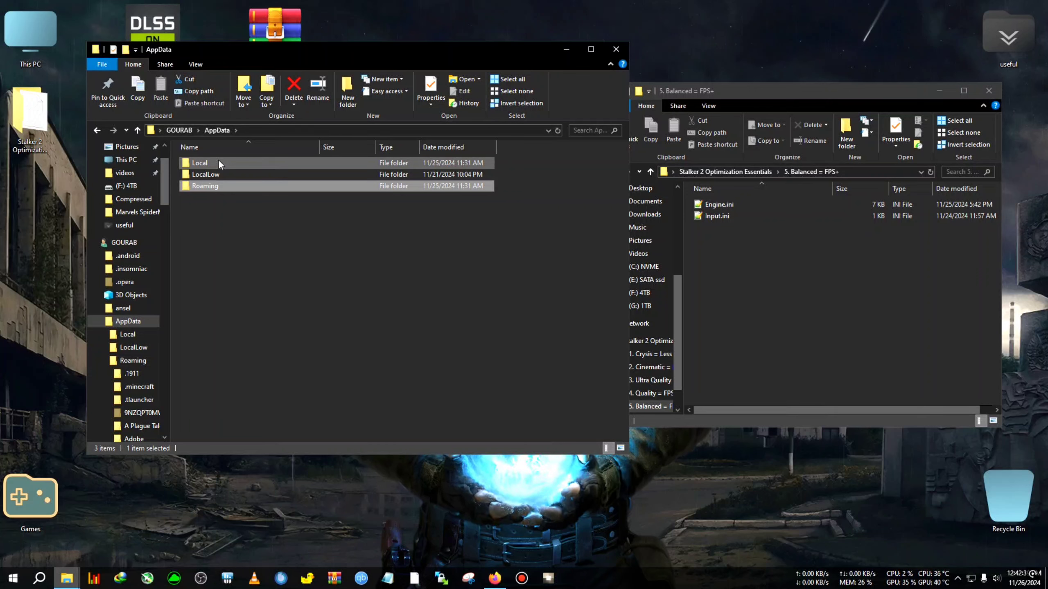
pyautogui.doubleClick(218, 163)
pyautogui.press('s')
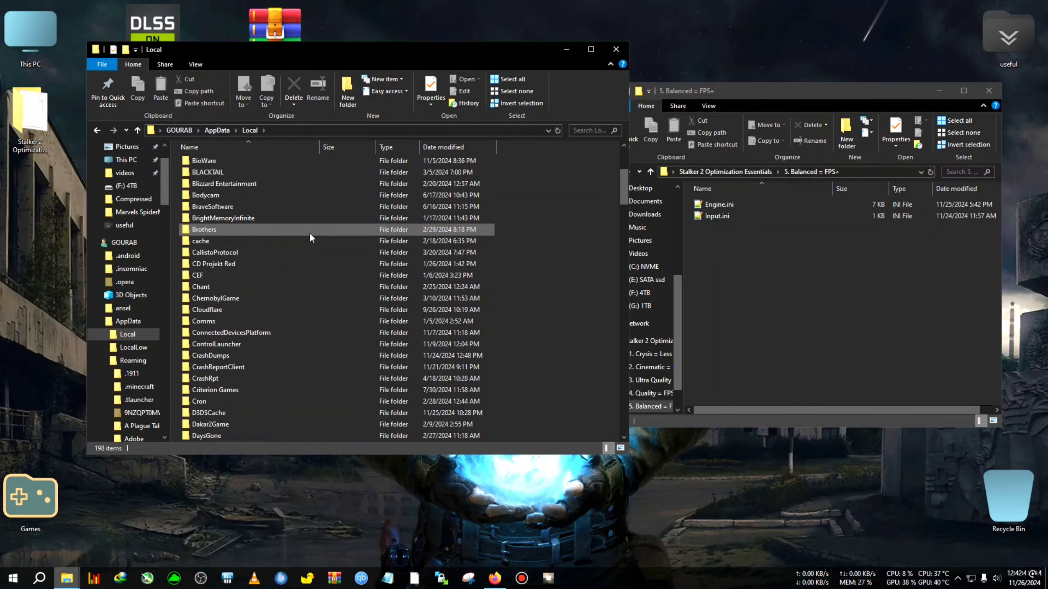
pyautogui.press('Down')
pyautogui.press('Down')
pyautogui.press('Down')
pyautogui.press('Down')
pyautogui.press('Down')
pyautogui.press('Down')
pyautogui.press('Down')
pyautogui.press('Down')
pyautogui.press('Down')
pyautogui.press('Down')
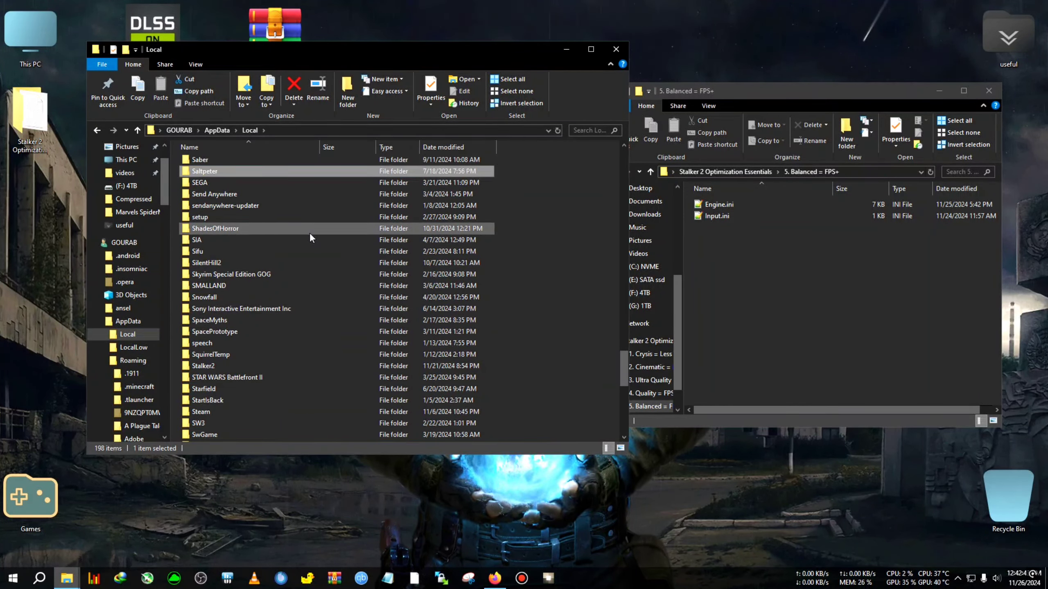
pyautogui.press('Down')
pyautogui.press('Down')
pyautogui.press('Down')
pyautogui.press('Down')
pyautogui.press('Down')
pyautogui.press('Down')
pyautogui.press('Down')
pyautogui.press('Down')
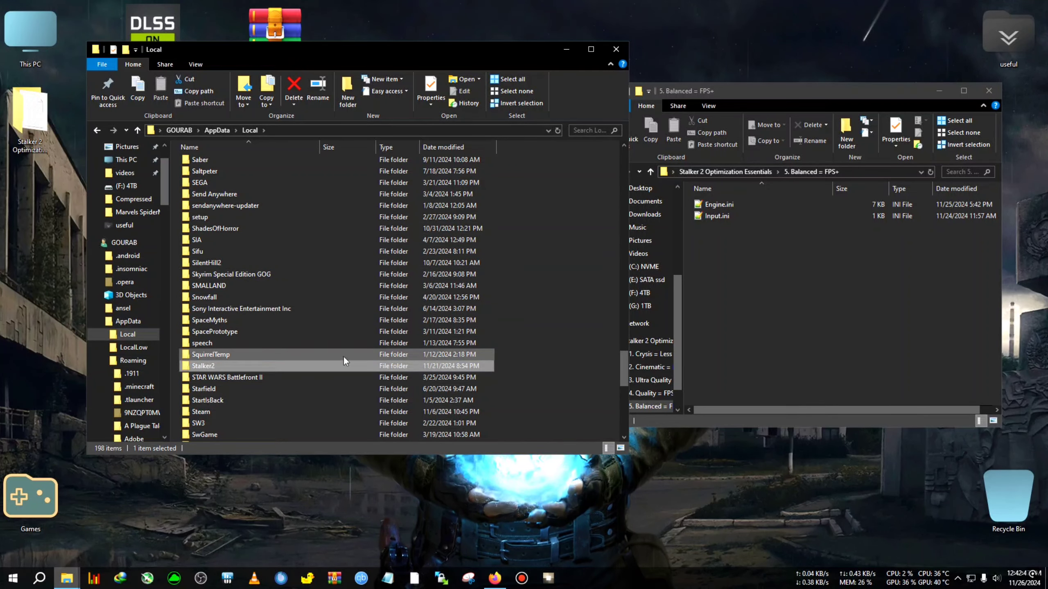
pyautogui.doubleClick(242, 365)
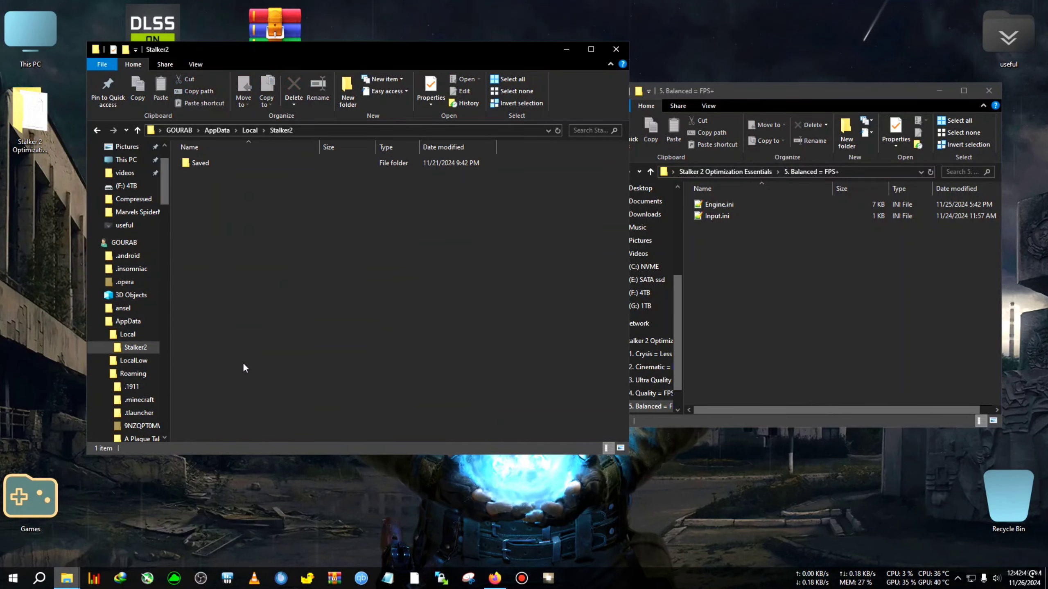
# Open the Saved\Config\Windows folder inside Stalker2.
pyautogui.click(210, 164)
pyautogui.doubleClick(209, 164)
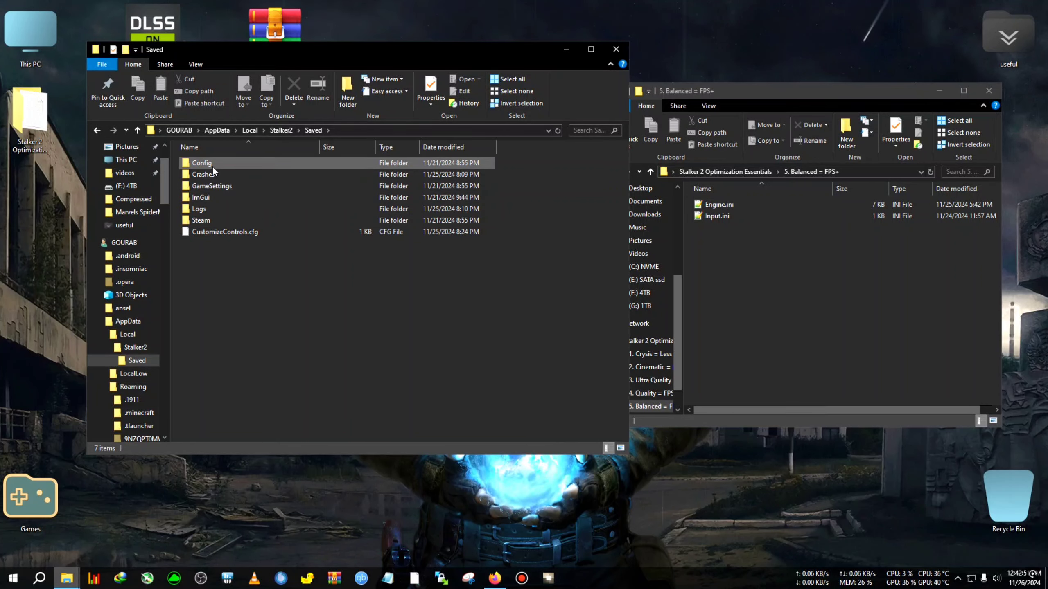
pyautogui.doubleClick(212, 165)
pyautogui.doubleClick(224, 174)
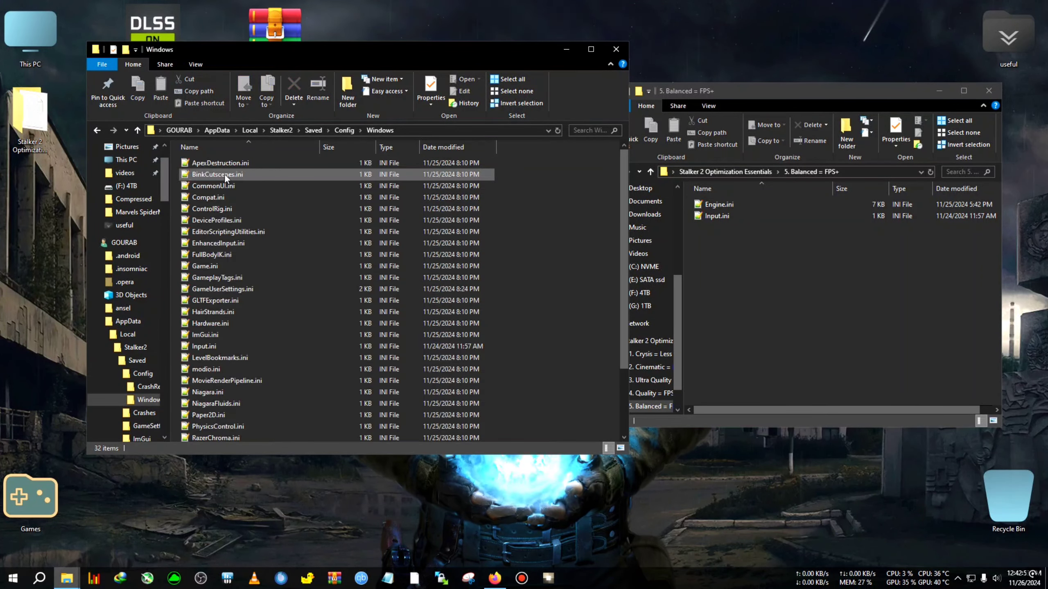
# Select Engine.ini and Input.ini in the Balanced preset folder and move its window clear of the game's config folder.
pyautogui.moveTo(802, 270); pyautogui.dragTo(716, 202)
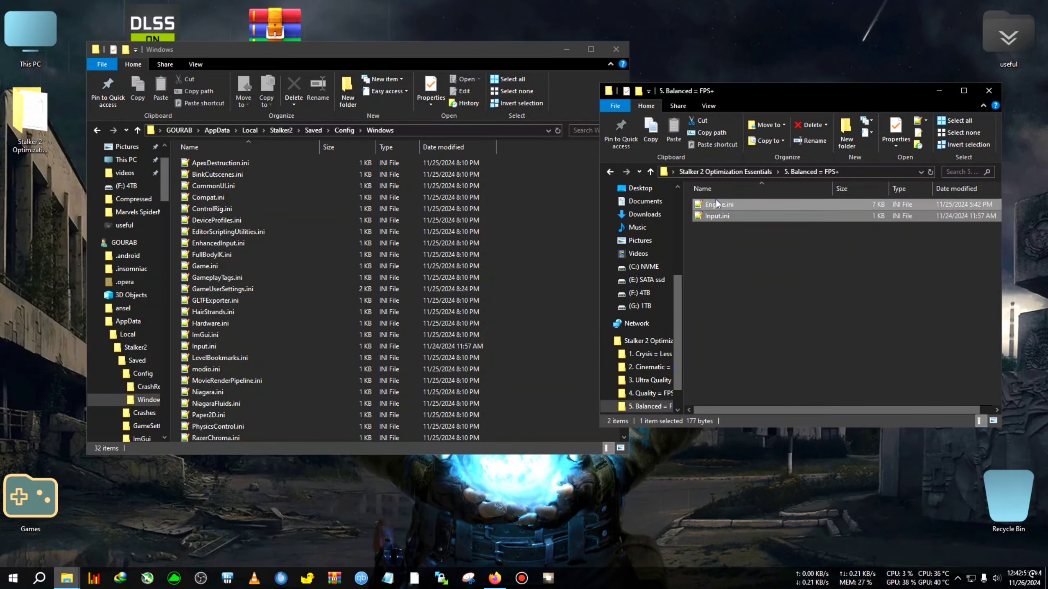
pyautogui.moveTo(725, 98); pyautogui.dragTo(777, 91)
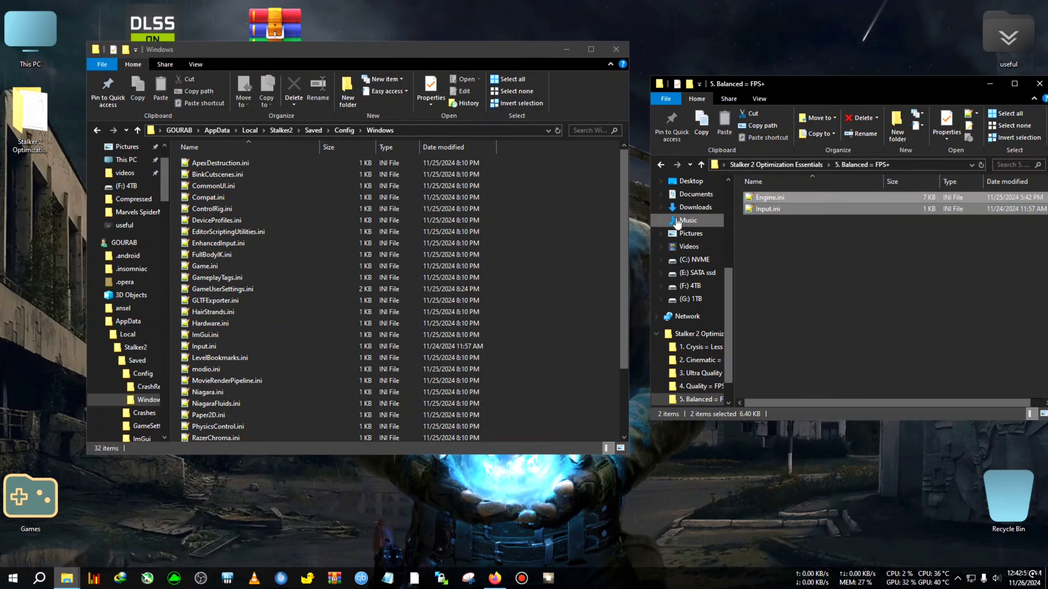
# Copy the existing Input.ini from the game's Windows config folder and create a desktop folder named "backup input".
pyautogui.click(199, 347)
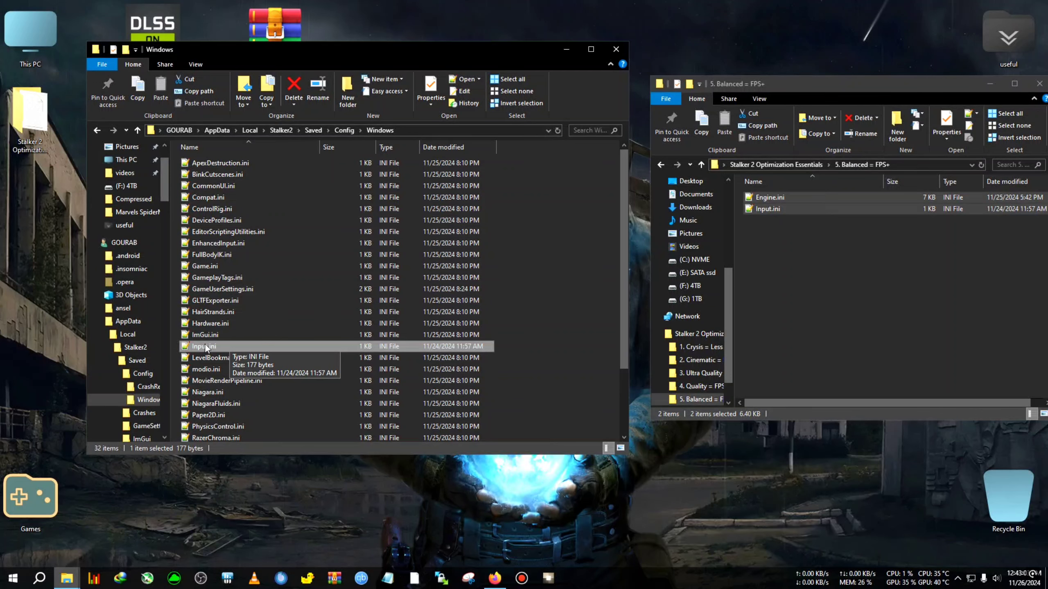
pyautogui.rightClick(208, 349)
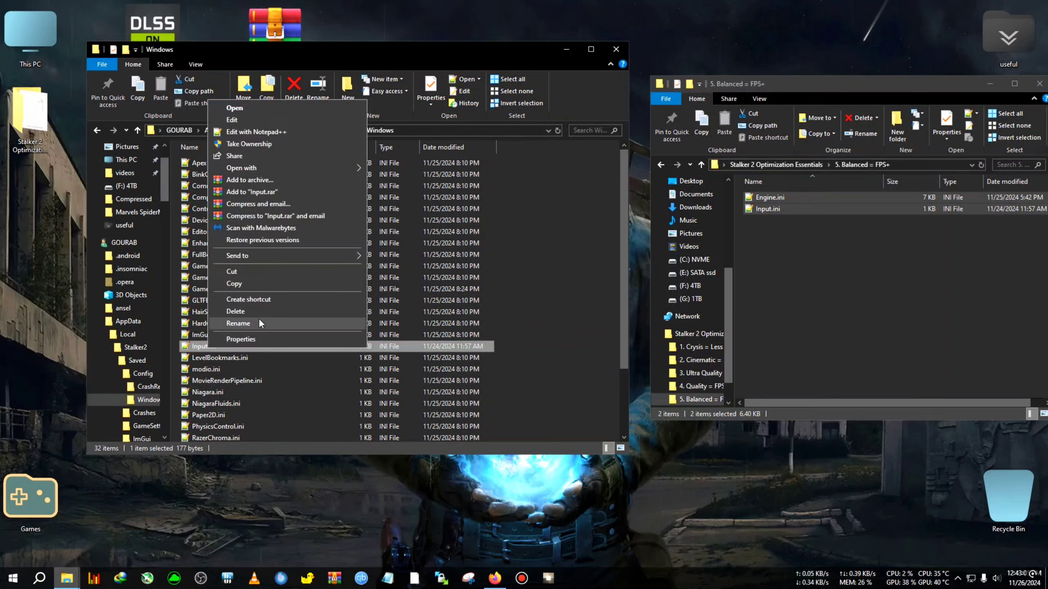
pyautogui.click(241, 284)
pyautogui.rightClick(679, 481)
pyautogui.moveTo(718, 452)
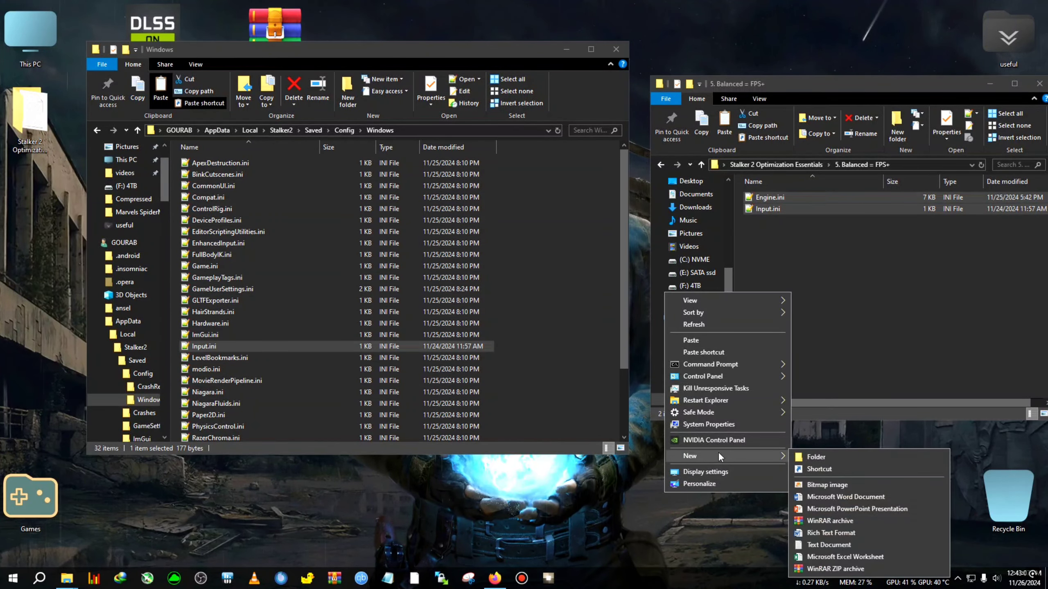
pyautogui.click(806, 455)
pyautogui.write('backu')
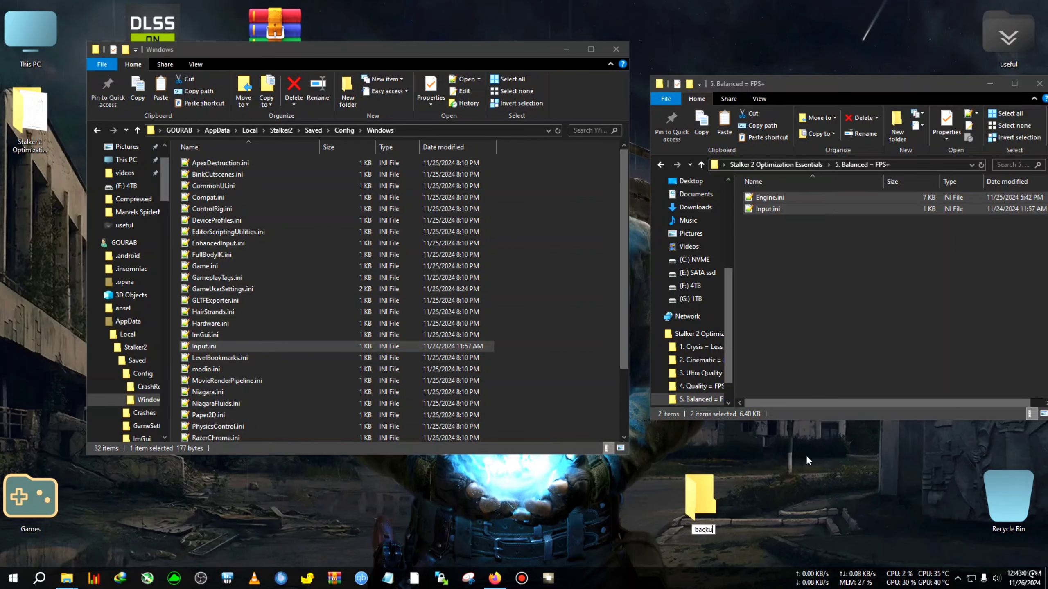
pyautogui.write('p input')
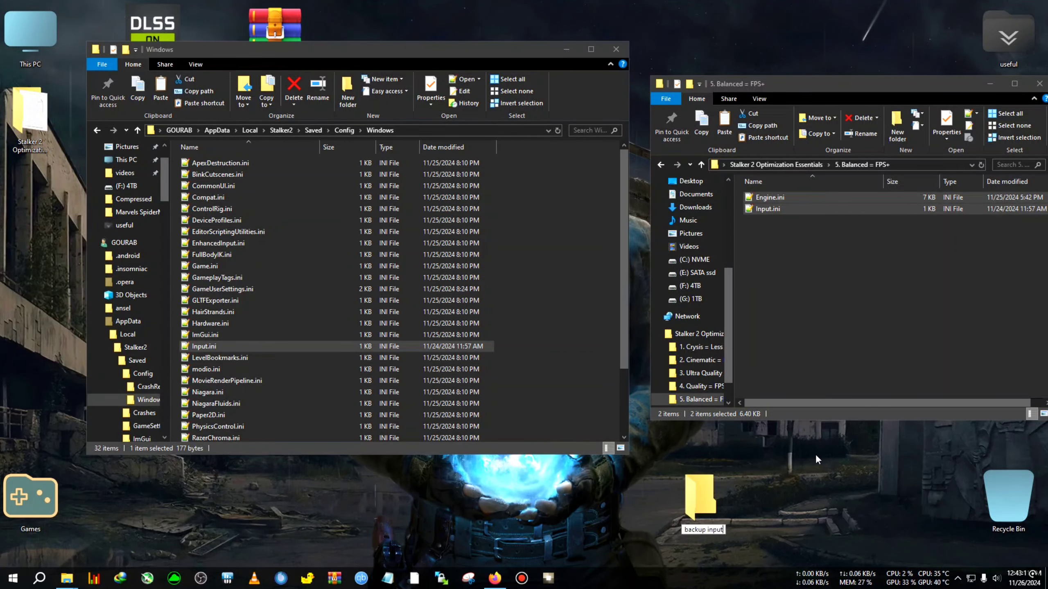
pyautogui.press('Return')
# Paste the copied Input.ini into the "backup input" folder and close that folder's window.
pyautogui.doubleClick(716, 481)
pyautogui.rightClick(346, 206)
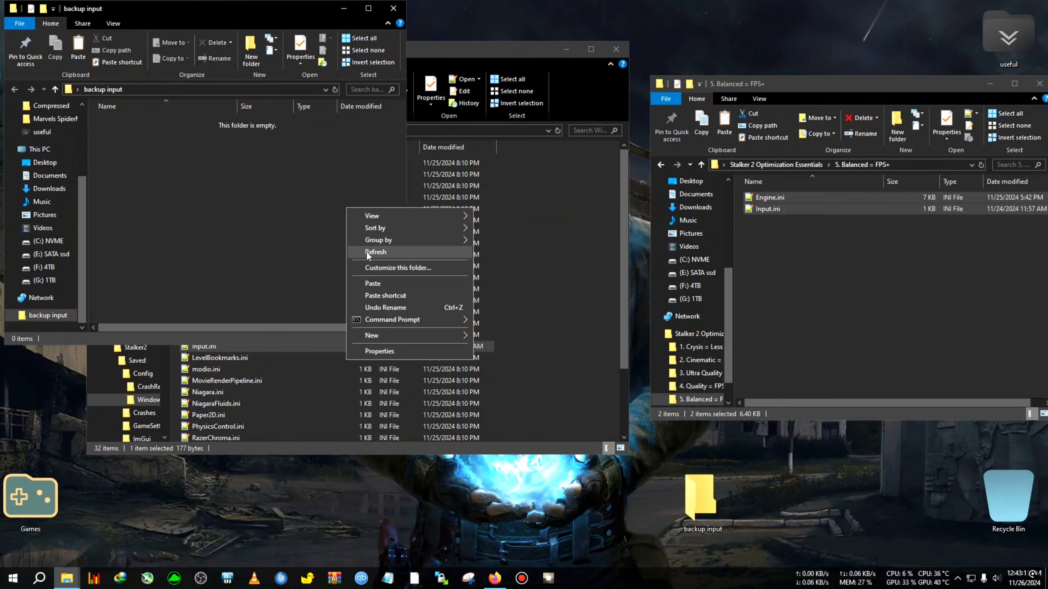
pyautogui.click(380, 283)
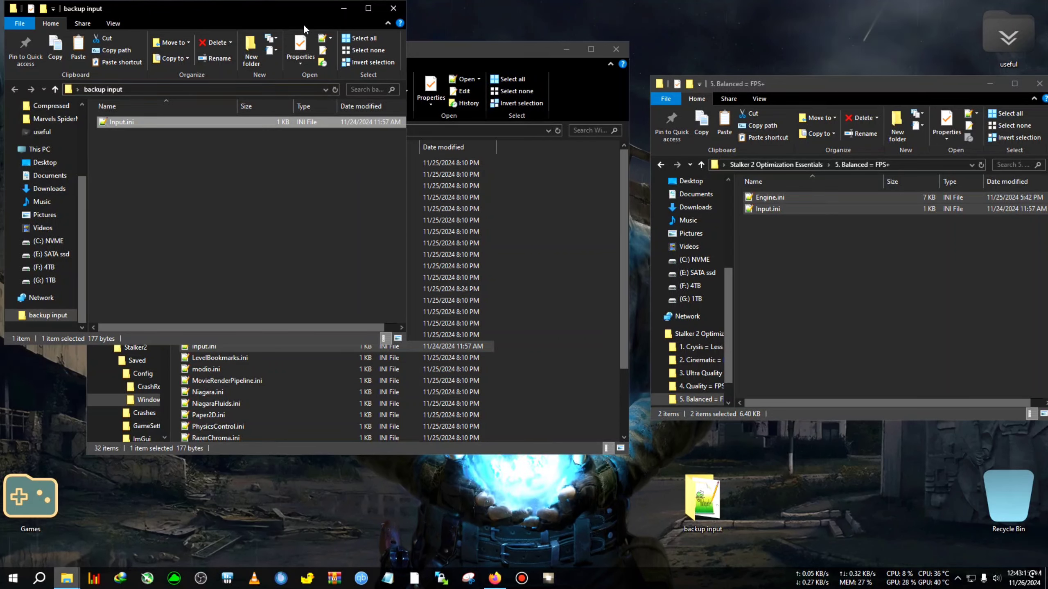
pyautogui.moveTo(303, 9); pyautogui.dragTo(486, 100)
pyautogui.click(574, 99)
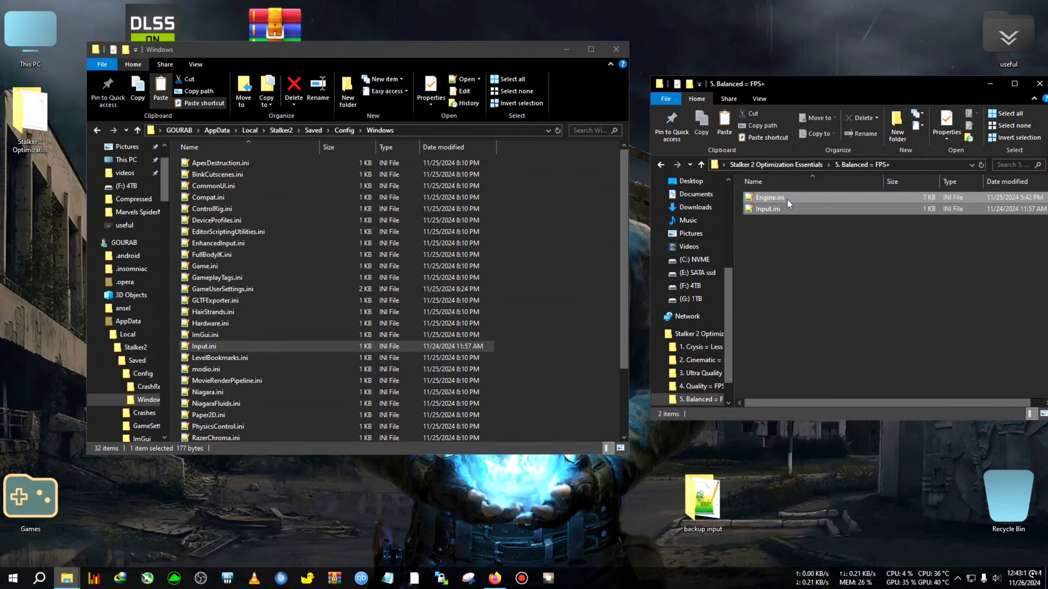
# Move the preset's Engine.ini and Input.ini into the game's Windows config folder, replacing the existing Input.ini, and close both folder windows.
pyautogui.moveTo(787, 198); pyautogui.dragTo(566, 271)
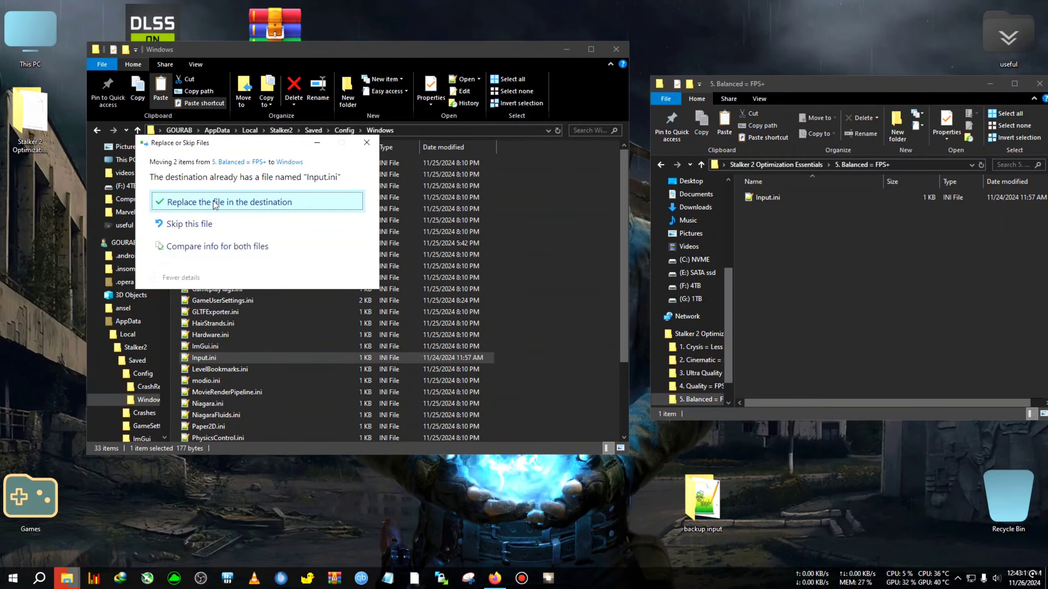
pyautogui.click(240, 203)
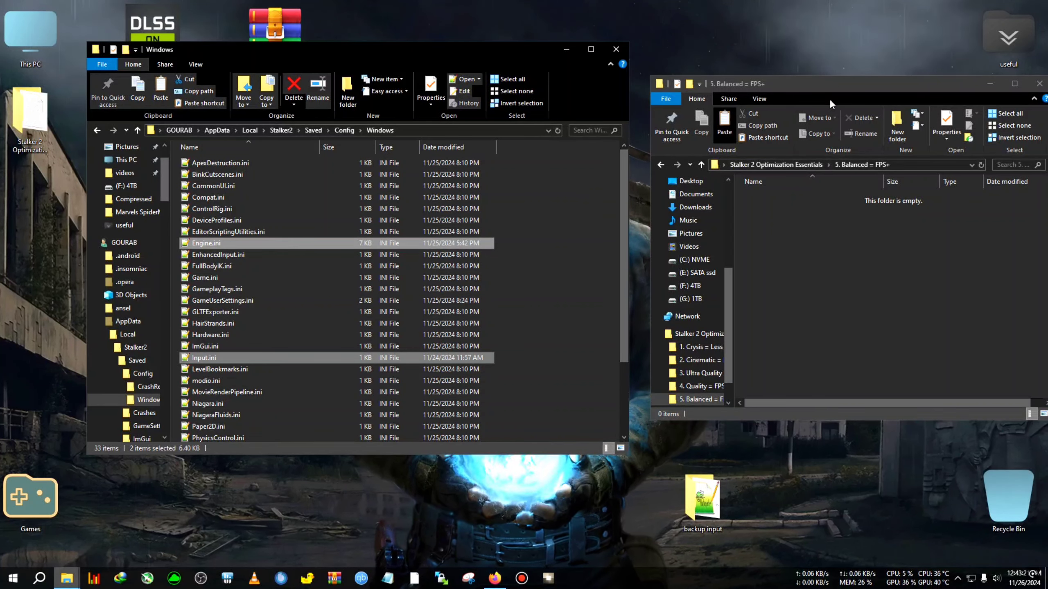
pyautogui.moveTo(838, 85); pyautogui.dragTo(681, 96)
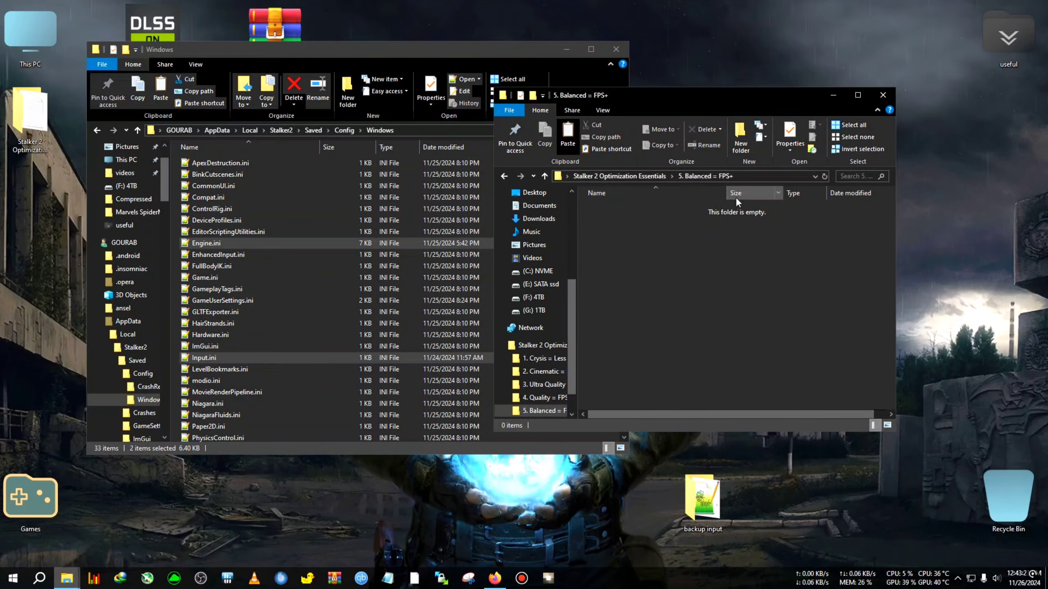
pyautogui.click(883, 96)
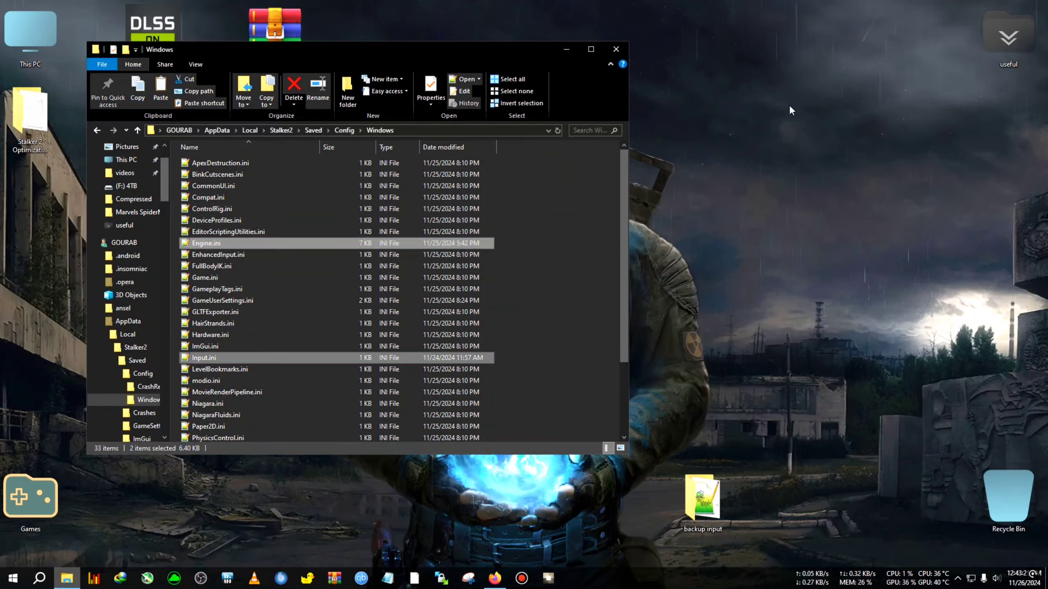
pyautogui.click(616, 49)
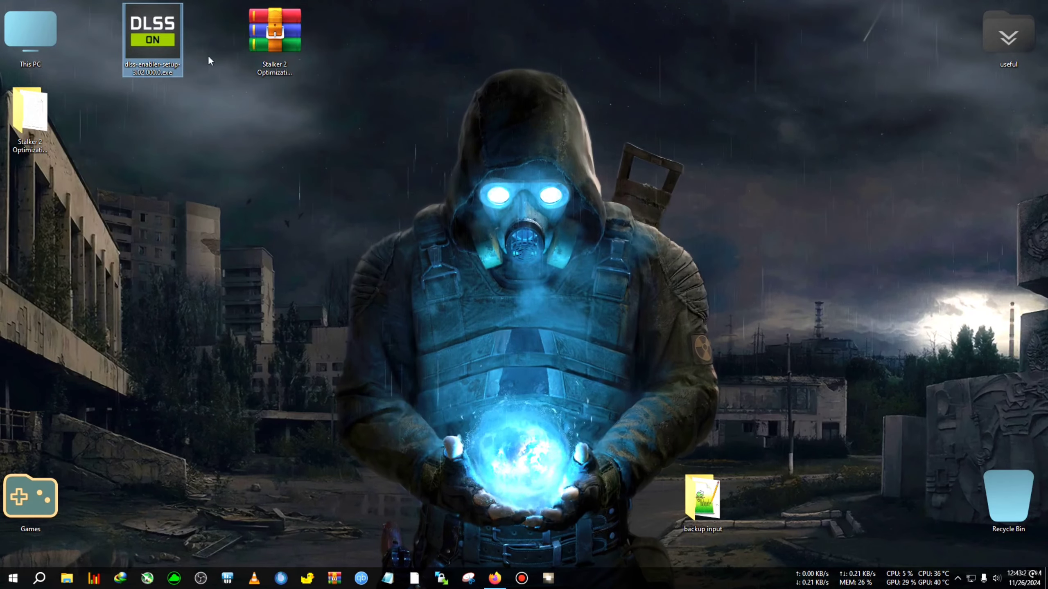
# Launch the DLSS Enabler installer from the desktop, accept its license agreement and continue to the destination location page.
pyautogui.moveTo(248, 60)
pyautogui.mouseDown()
pyautogui.moveTo(328, 60)
pyautogui.moveTo(243, 60)
pyautogui.mouseUp()
pyautogui.click(153, 36)
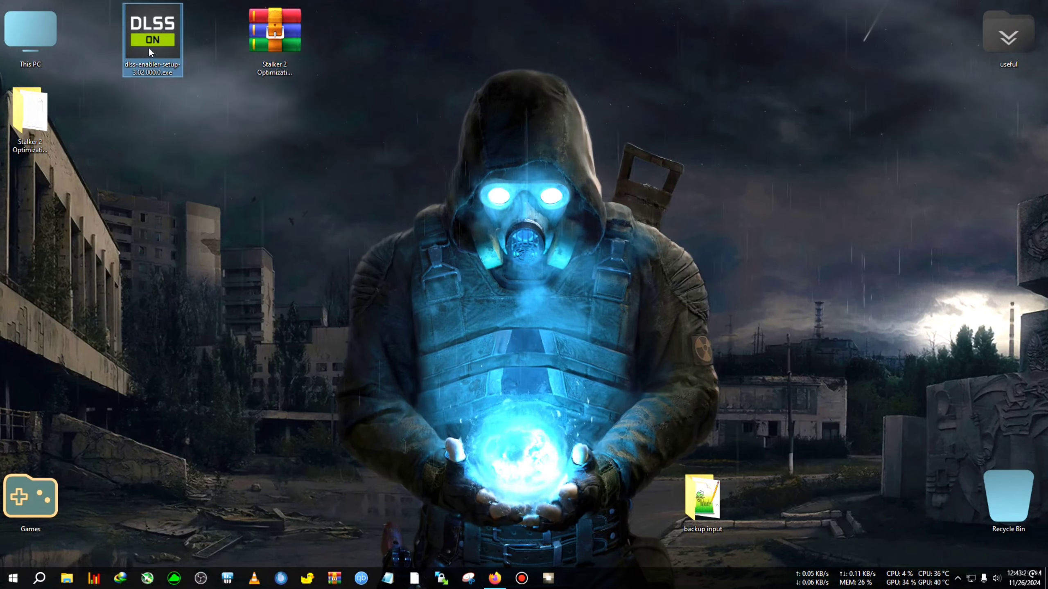
pyautogui.rightClick(155, 36)
pyautogui.click(190, 56)
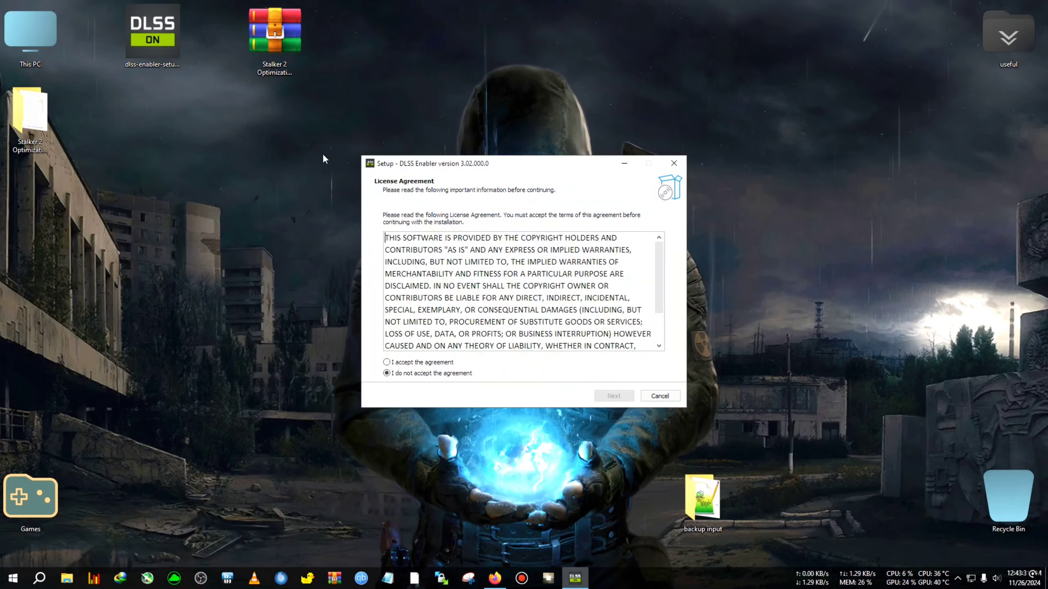
pyautogui.moveTo(429, 167); pyautogui.dragTo(262, 141)
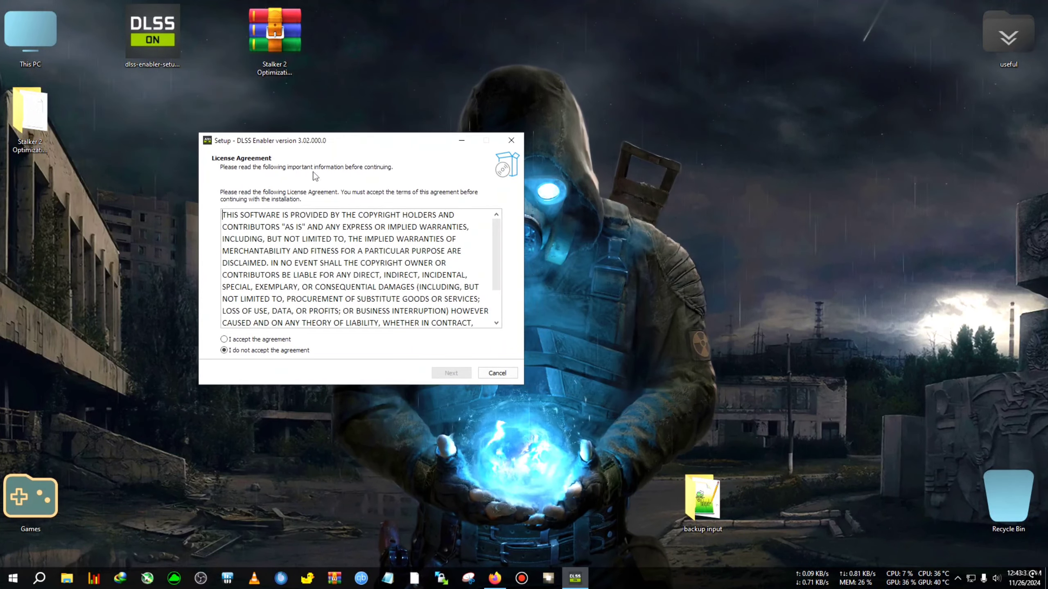
pyautogui.click(236, 339)
pyautogui.click(451, 373)
pyautogui.click(451, 373)
pyautogui.moveTo(342, 147); pyautogui.dragTo(792, 125)
# Open the S.T.A.L.K.E.R. 2 folder on the F: drive alongside the setup window.
pyautogui.doubleClick(31, 29)
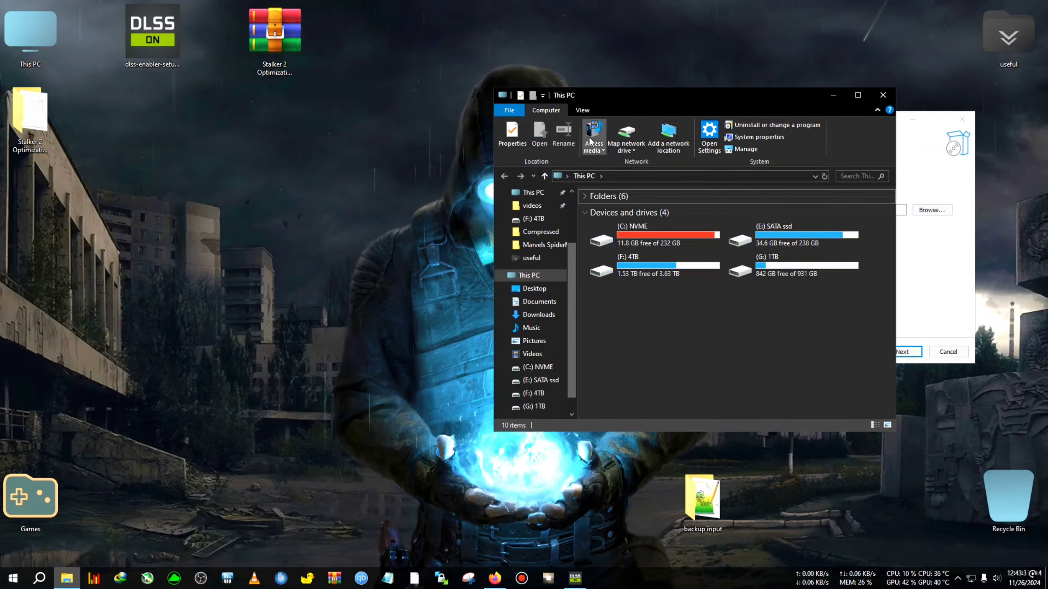
pyautogui.moveTo(603, 95); pyautogui.dragTo(235, 92)
pyautogui.click(277, 257)
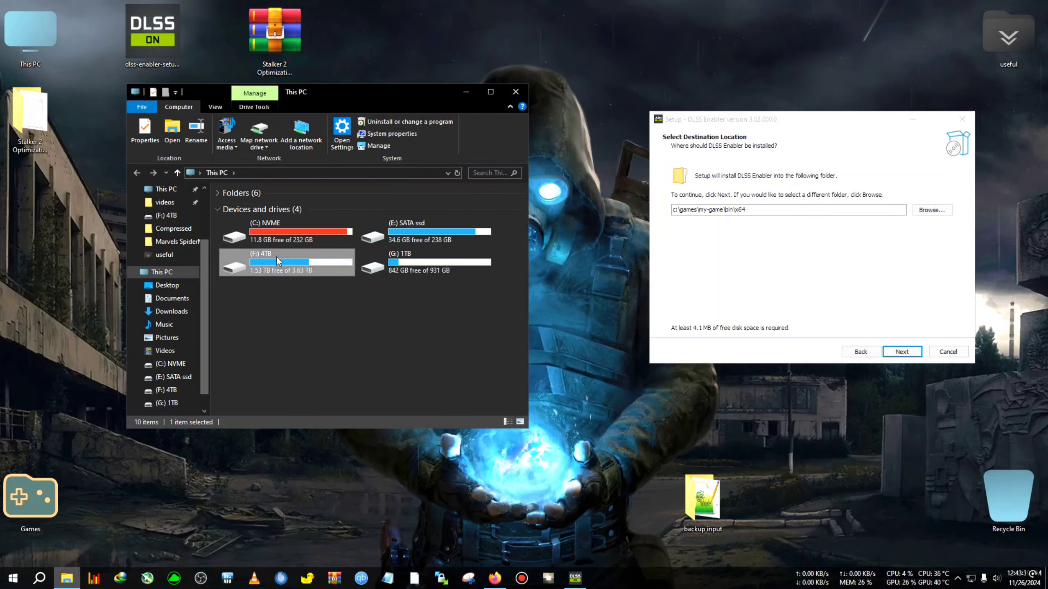
pyautogui.doubleClick(277, 258)
pyautogui.scroll(-3, 261, 330)
pyautogui.doubleClick(241, 265)
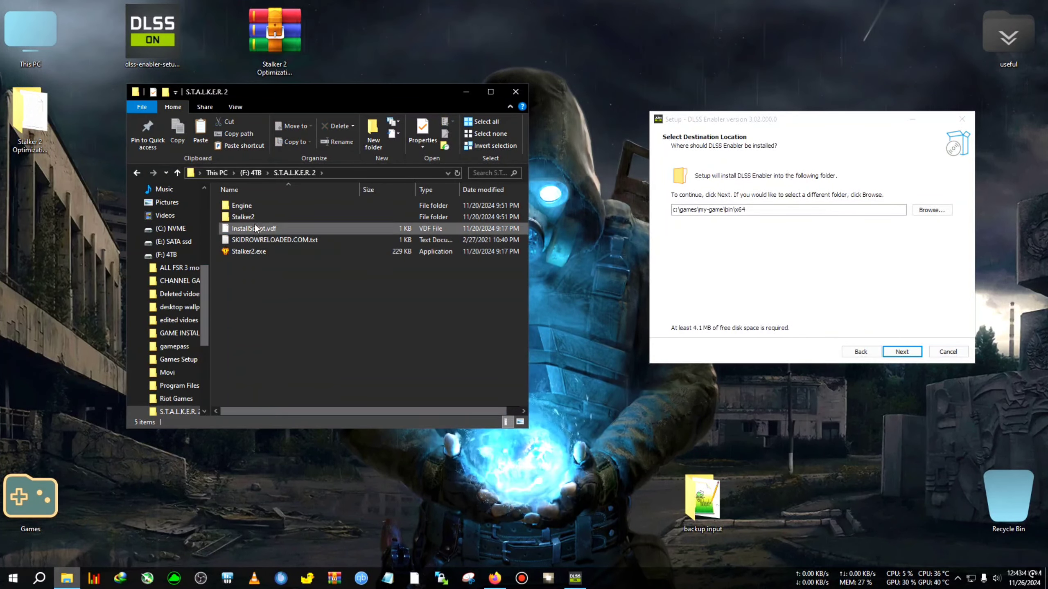
# Open the game's Stalker2\Binaries\Win64 folder and enlarge its window to show all the files beside the setup.
pyautogui.doubleClick(246, 217)
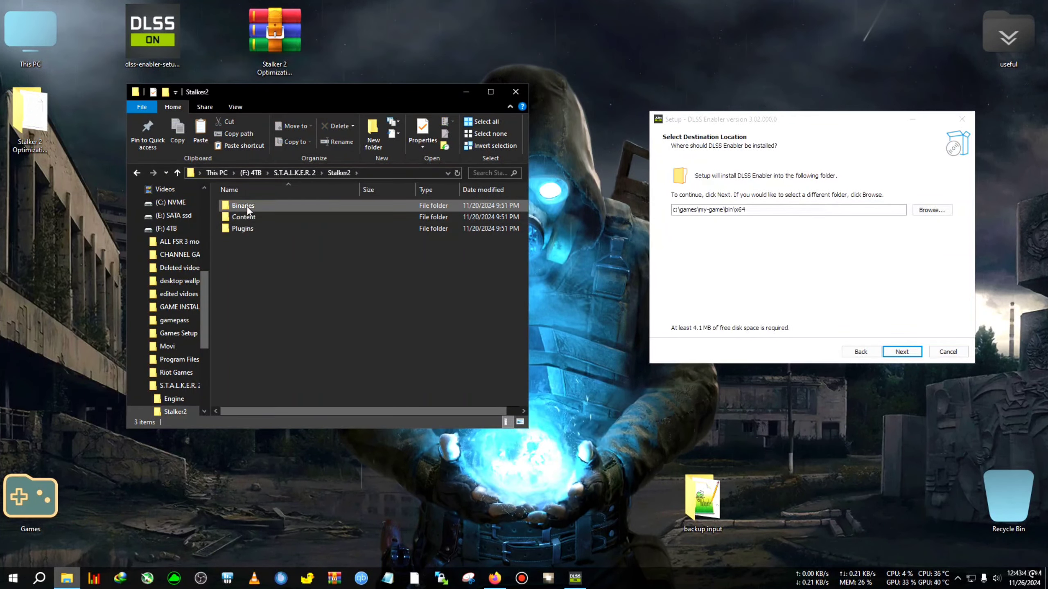
pyautogui.doubleClick(247, 206)
pyautogui.doubleClick(248, 207)
pyautogui.scroll(-1, 359, 281)
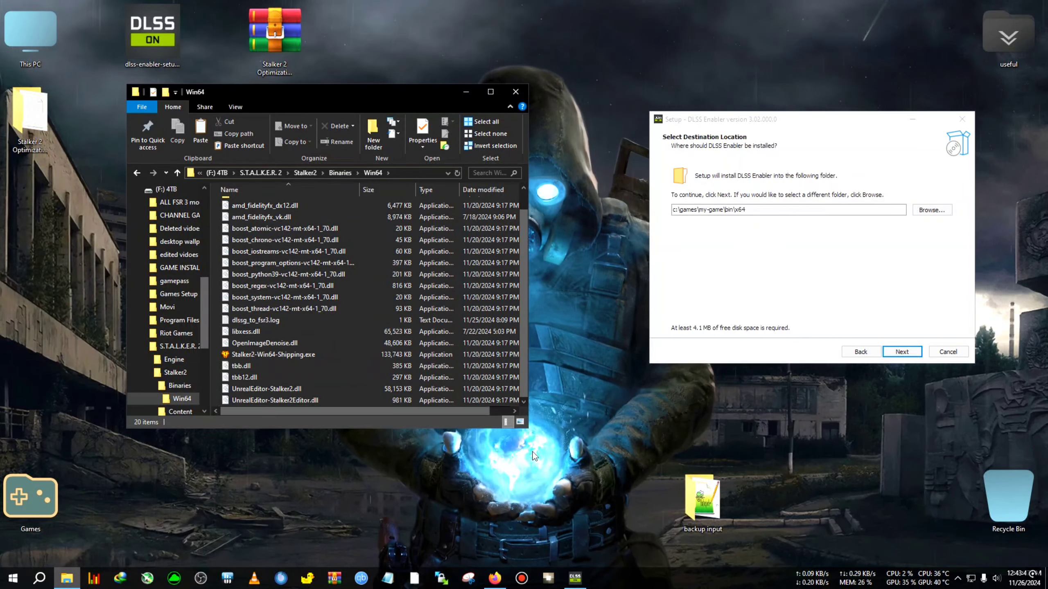
pyautogui.moveTo(528, 428); pyautogui.dragTo(633, 541)
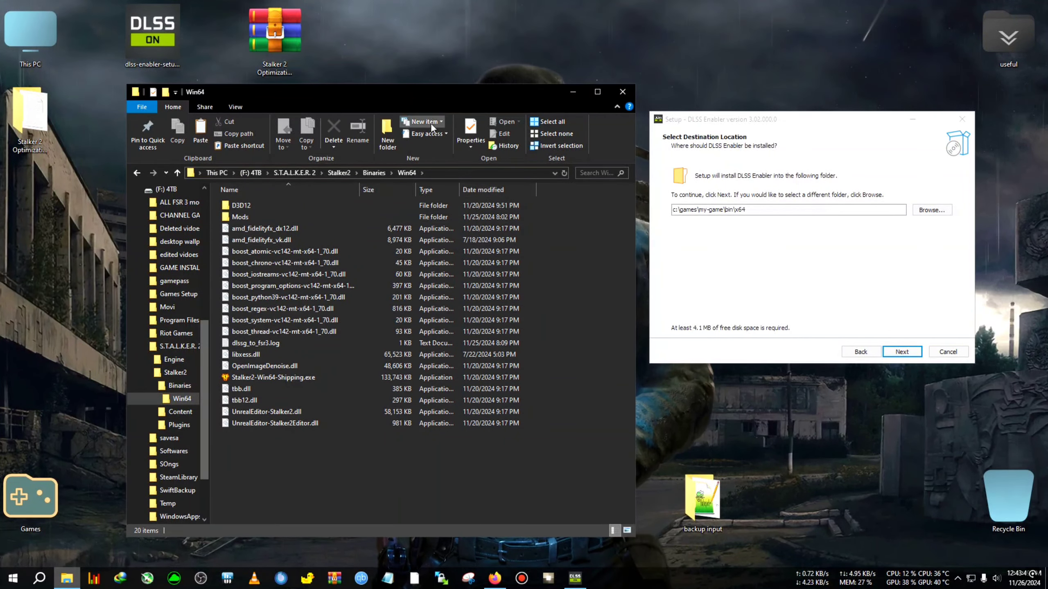
pyautogui.moveTo(420, 91); pyautogui.dragTo(381, 92)
# Copy the Win64 folder's path, set it as the DLSS Enabler destination and continue to component selection.
pyautogui.click(416, 165)
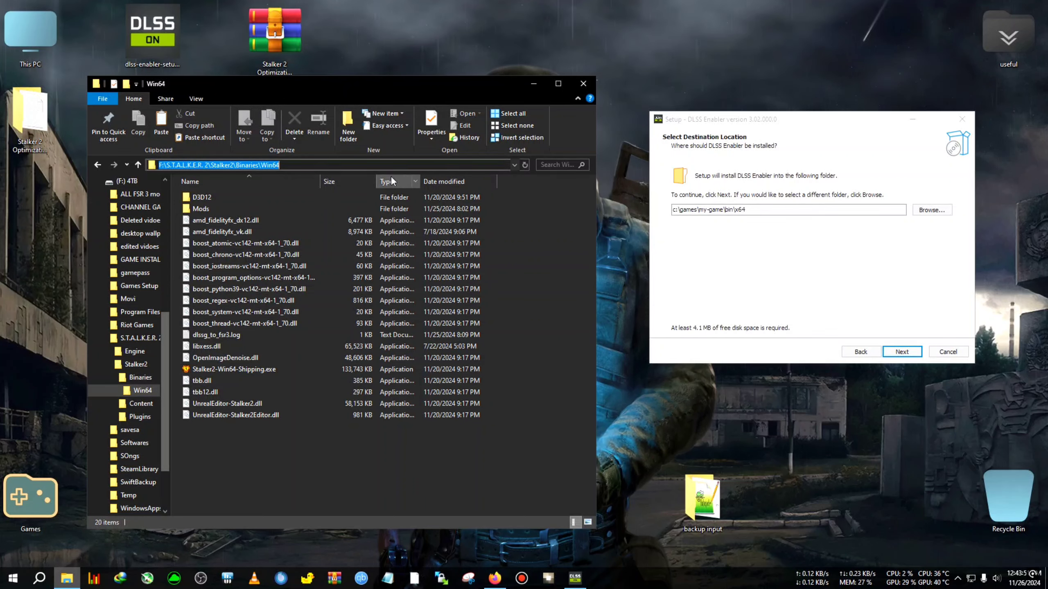
pyautogui.rightClick(205, 165)
pyautogui.click(223, 199)
pyautogui.moveTo(748, 124); pyautogui.dragTo(713, 104)
pyautogui.press('BackSpace')
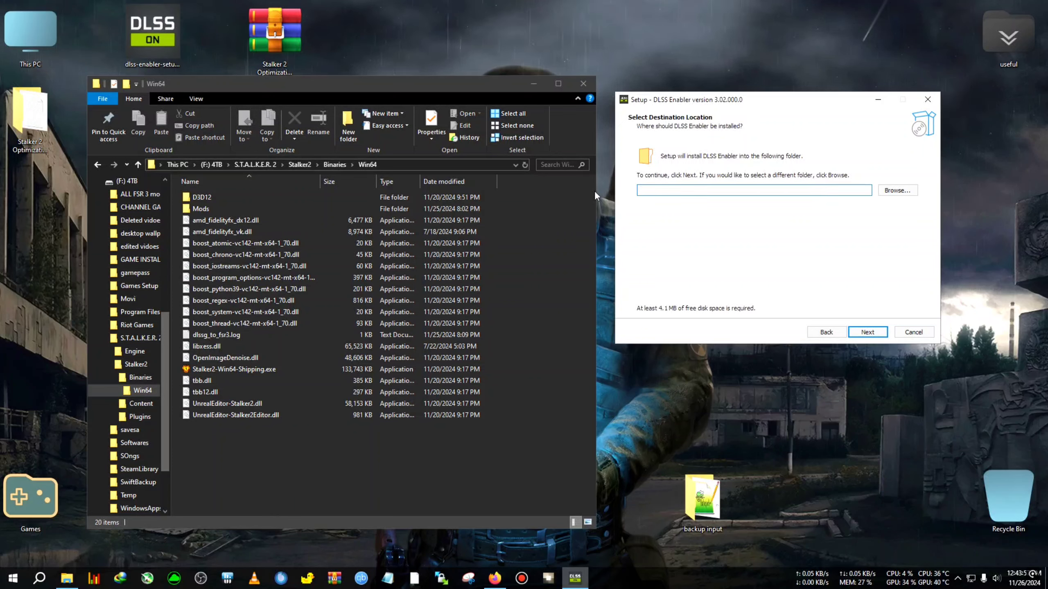
pyautogui.rightClick(669, 193)
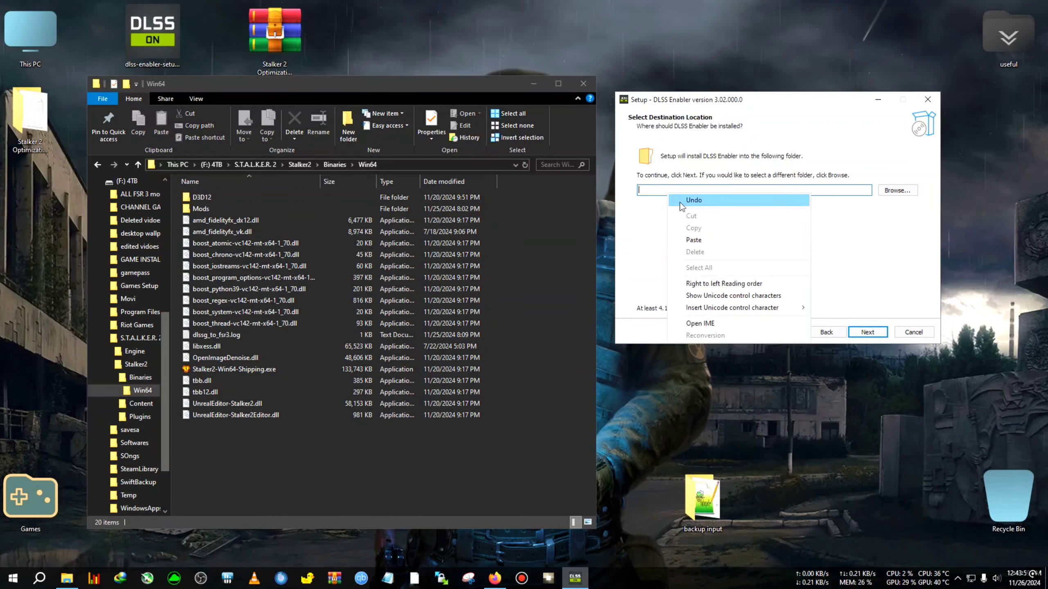
pyautogui.click(701, 237)
pyautogui.click(868, 332)
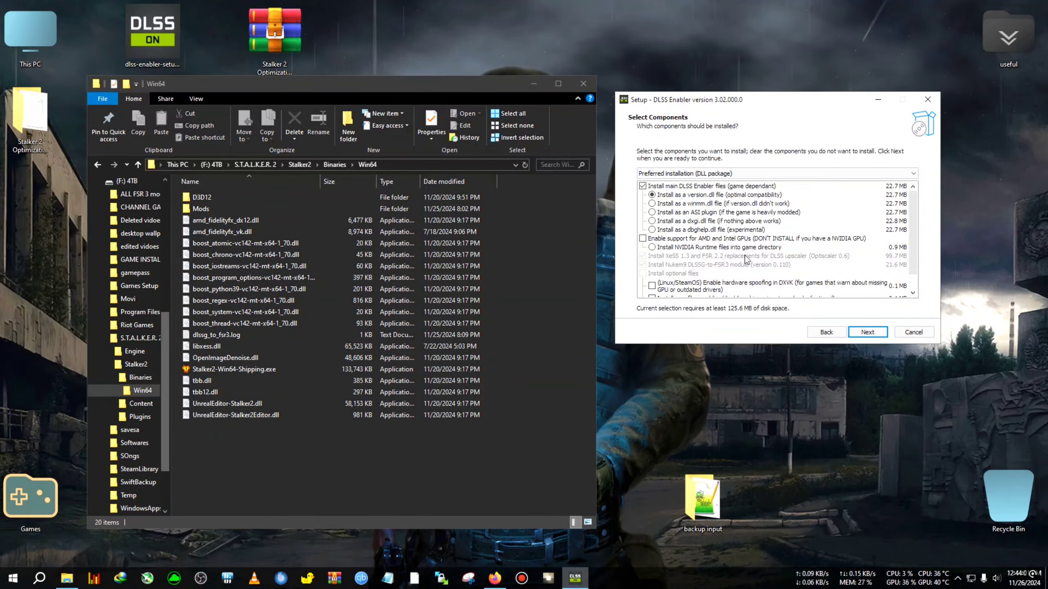
pyautogui.click(653, 213)
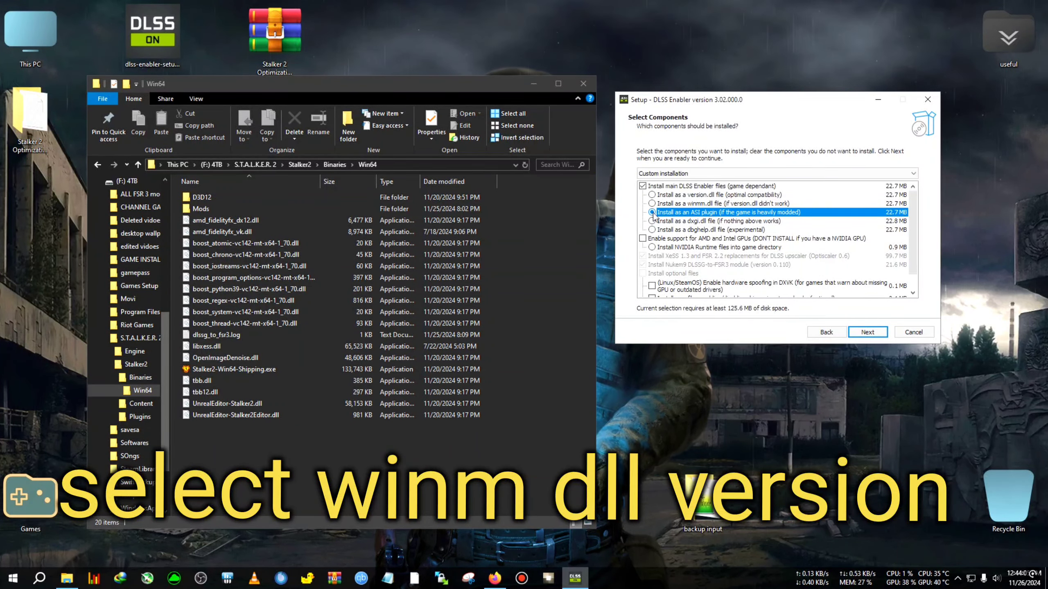
pyautogui.click(653, 204)
pyautogui.click(687, 196)
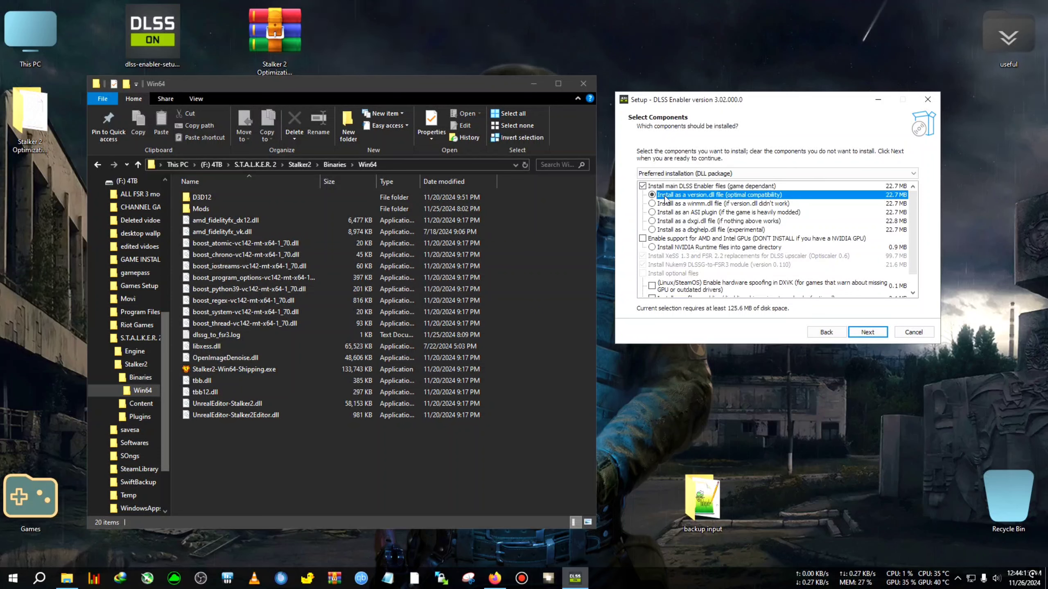
# Select the ASI plugin install option, include the .reg files for driver signature checks, and continue to the installation summary.
pyautogui.click(670, 213)
pyautogui.scroll(-1, 696, 236)
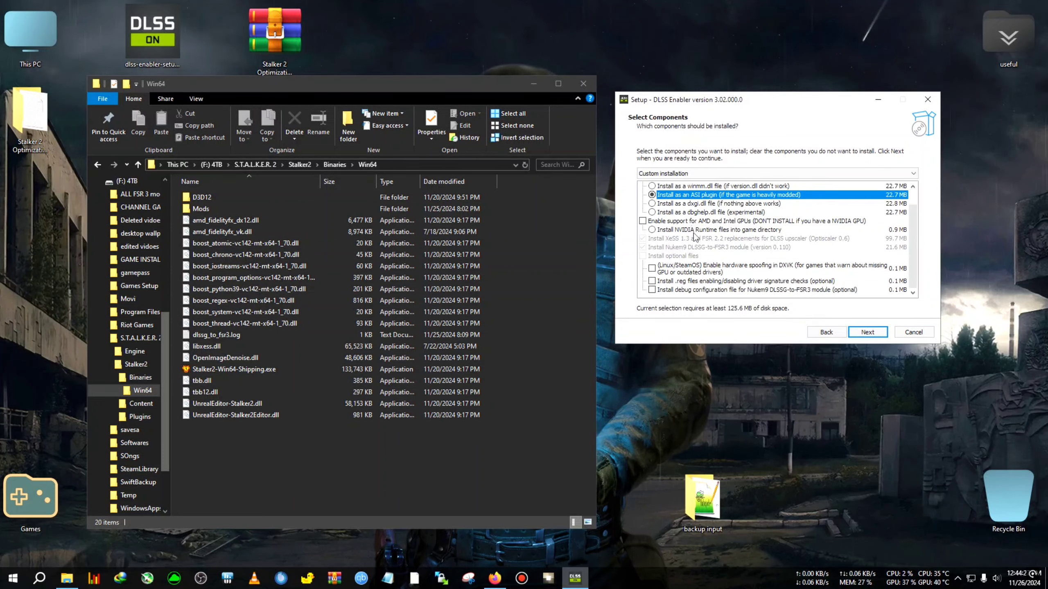
pyautogui.click(652, 282)
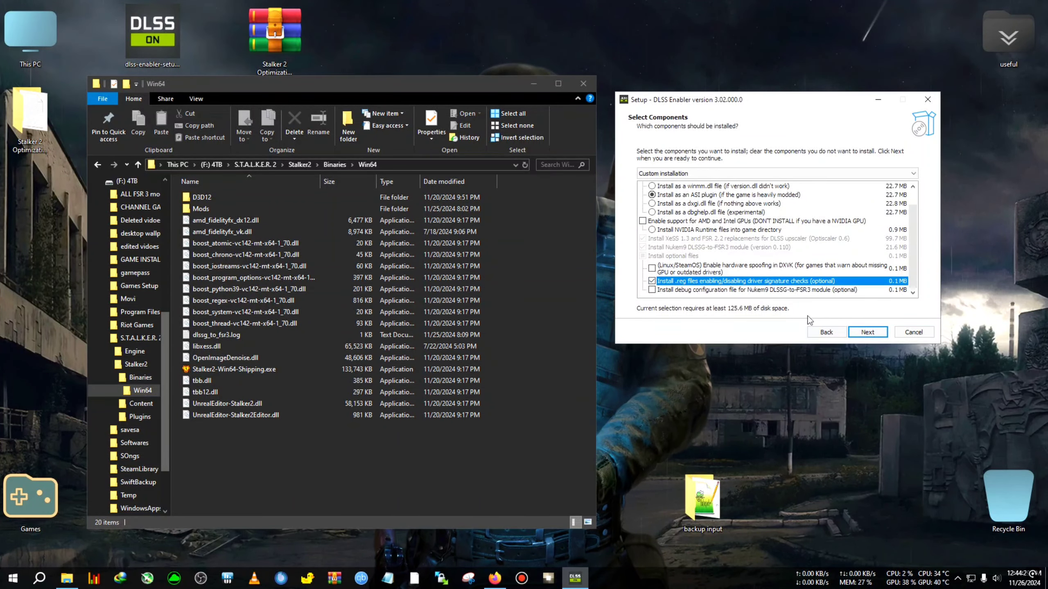
pyautogui.click(868, 333)
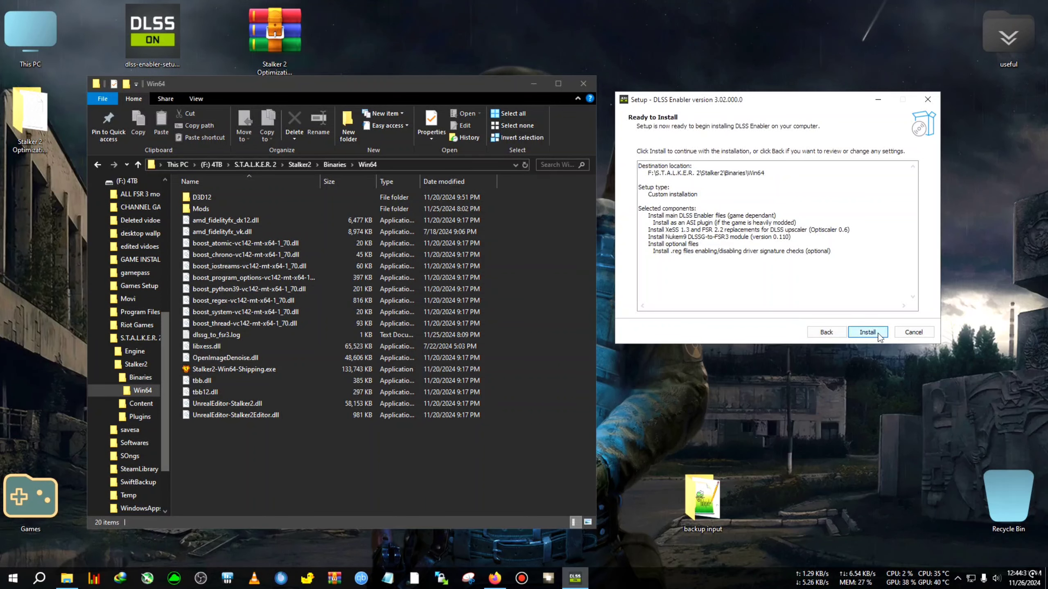
# Install DLSS Enabler and finish the setup without viewing the README file.
pyautogui.click(878, 336)
pyautogui.click(737, 182)
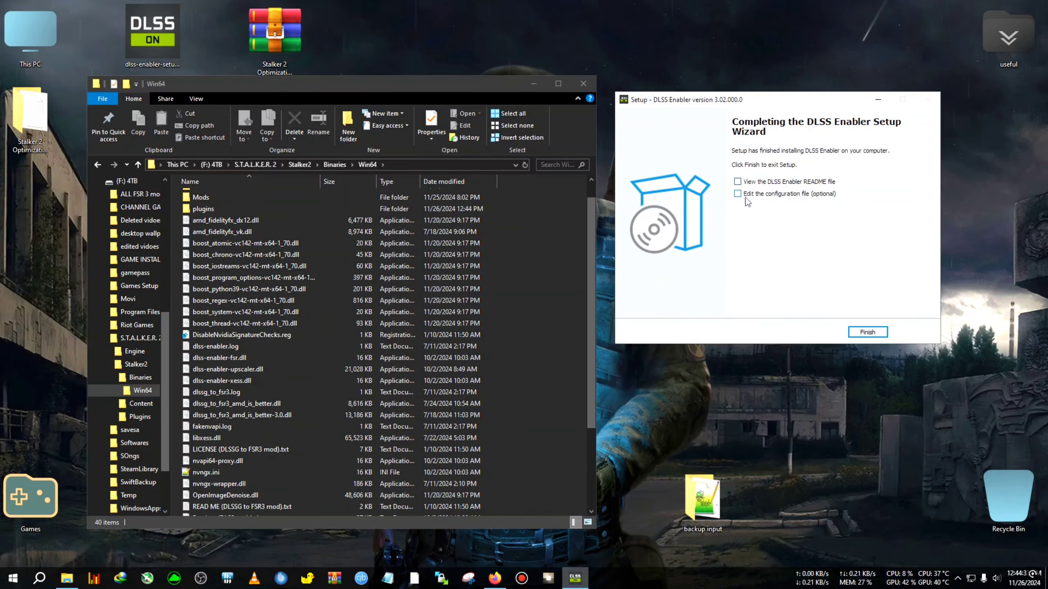
pyautogui.click(875, 335)
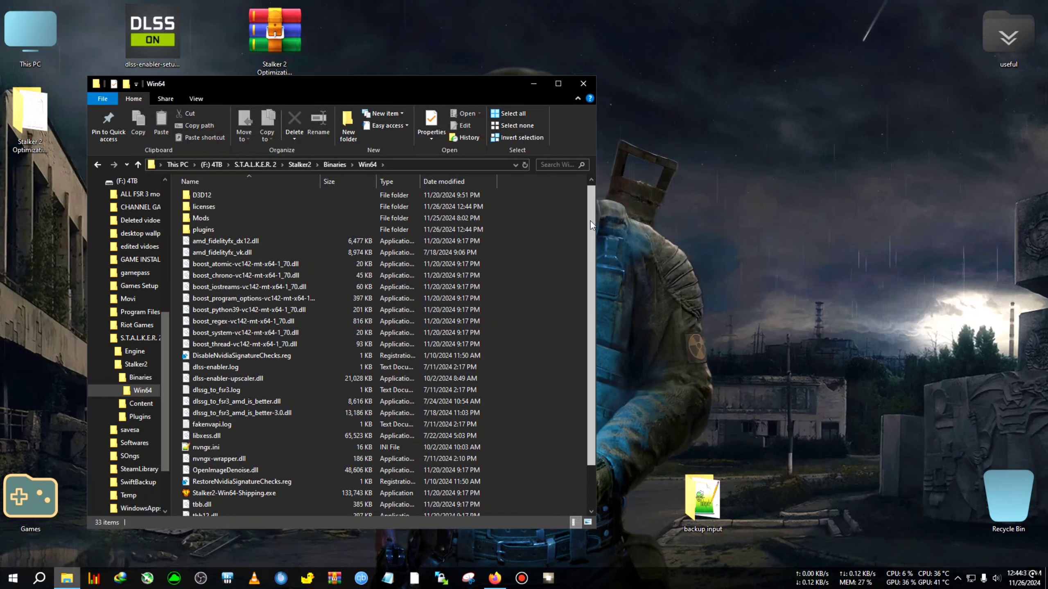